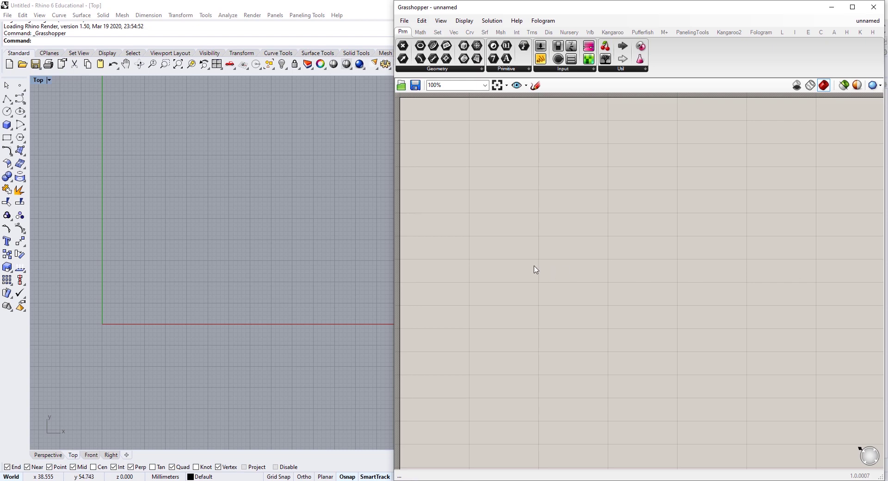
Step: Place a Populate 2D component on the empty canvas
double_click(483, 222)
type("pop")
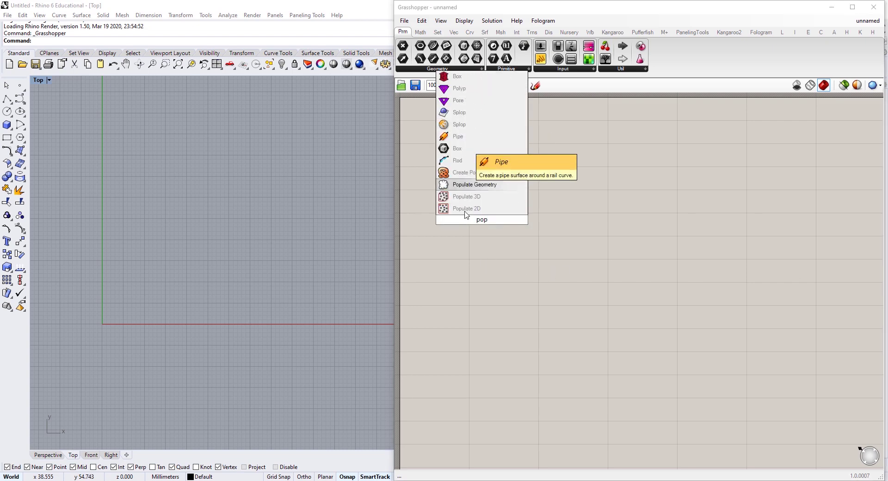
left_click(463, 208)
left_click_drag(503, 282, 500, 291)
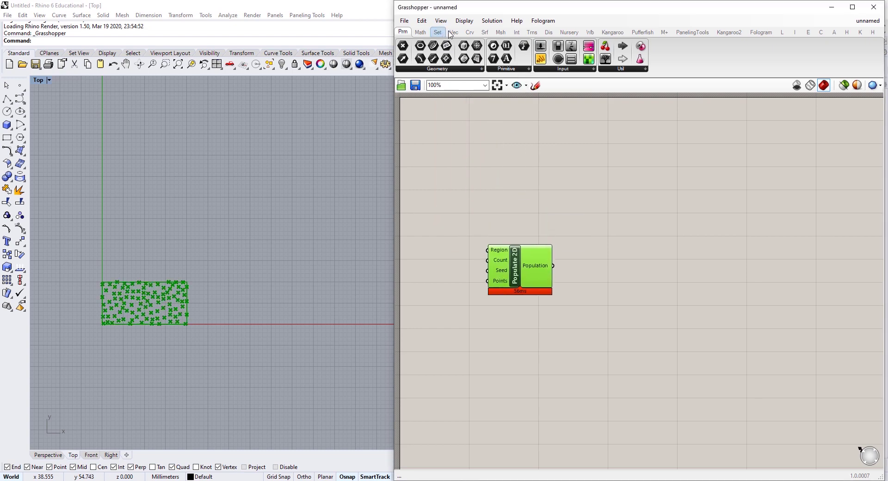
left_click(454, 32)
left_click(504, 69)
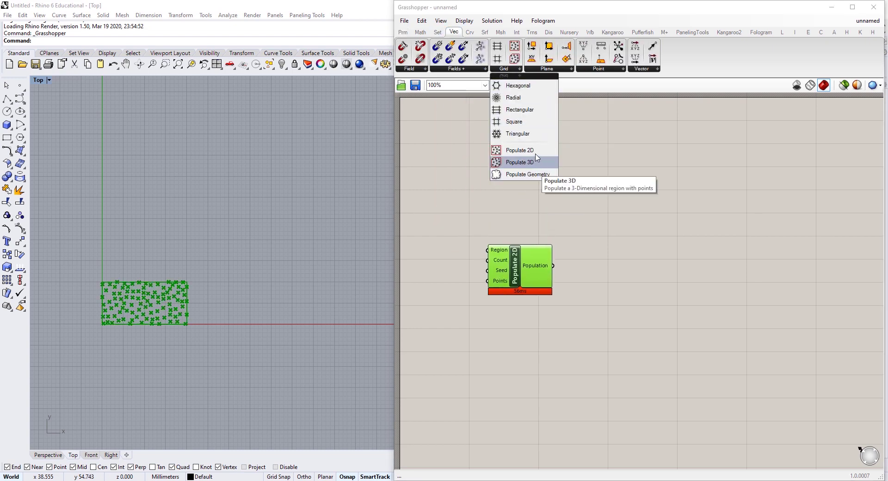
left_click_drag(540, 271, 543, 270)
left_click(609, 253)
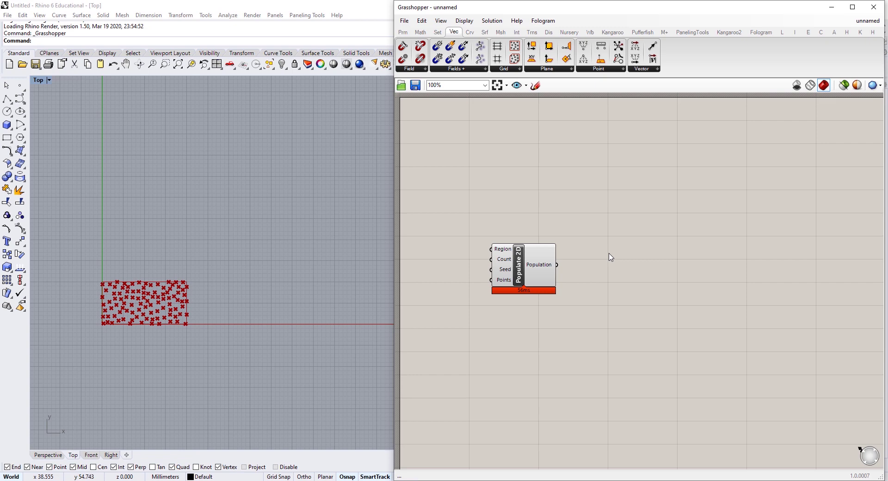
Step: Add a List Item component and connect the Populate 2D population to its List input
scroll(131, 297, "up", 10)
right_click_drag(141, 297, 207, 268)
scroll(206, 265, "up", 2)
right_click_drag(269, 293, 250, 283)
double_click(699, 319)
type("ite")
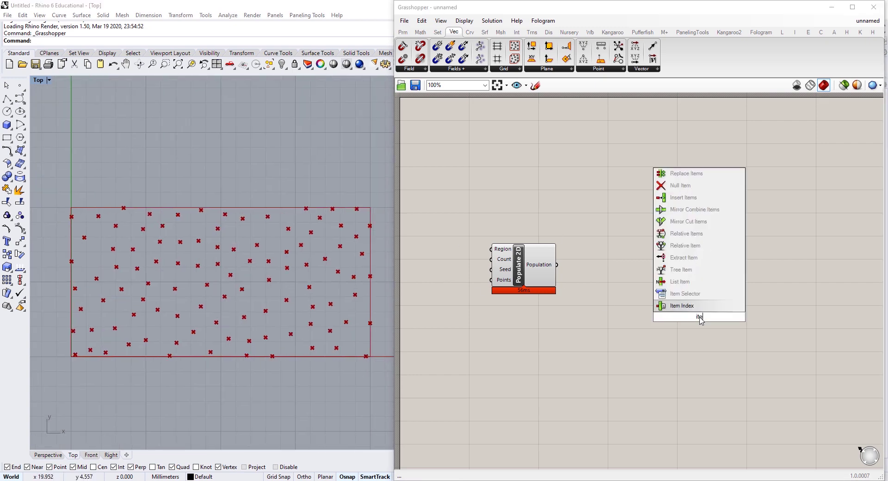
left_click(680, 282)
left_click_drag(556, 264, 651, 285)
Step: Add a panel containing 0 below Populate 2D and connect it to the List Item's Index input
double_click(537, 365)
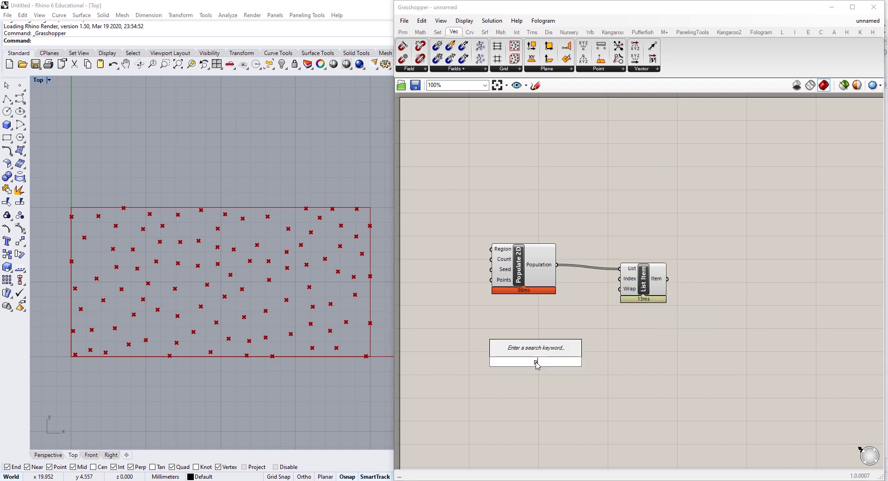
type("panel")
left_click(518, 354)
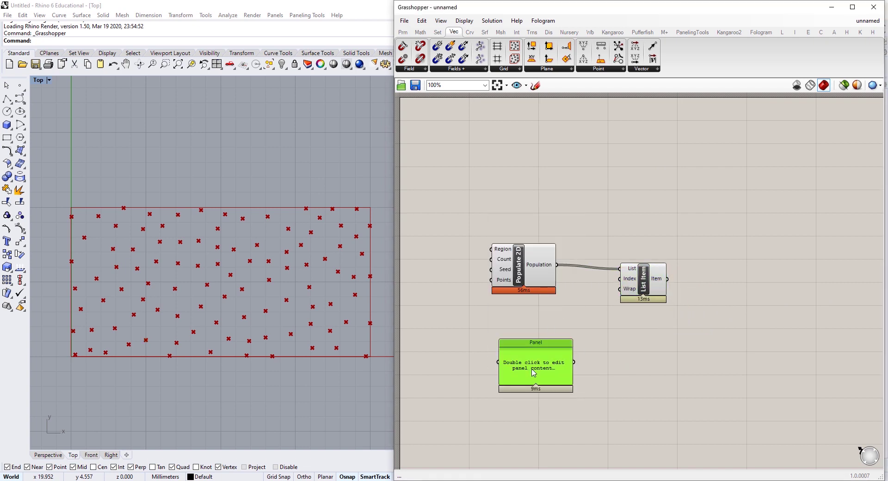
double_click(532, 369)
type("0")
left_click(595, 368)
left_click_drag(574, 361, 619, 279)
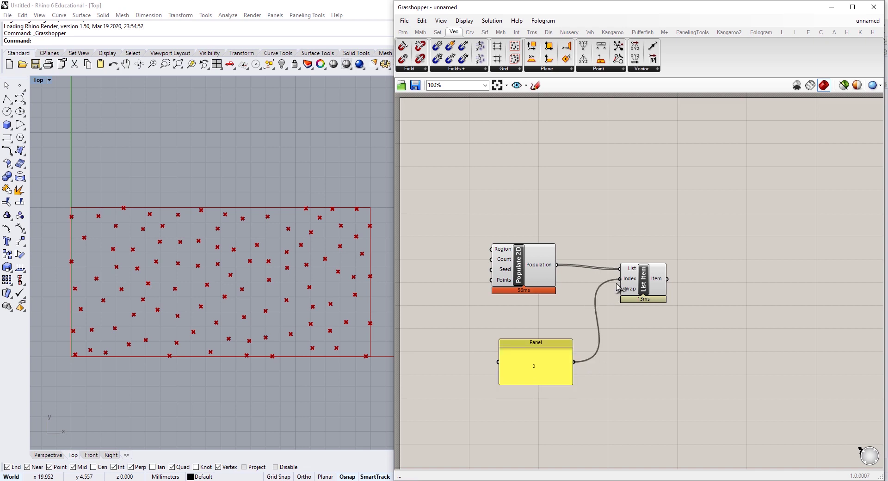
left_click_drag(537, 344, 524, 330)
left_click(656, 272)
left_click_drag(656, 272, 652, 267)
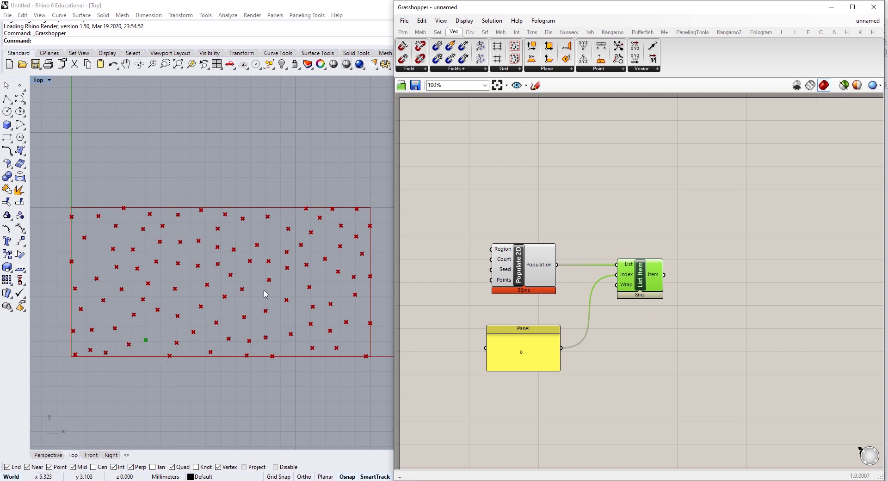
Step: Add a Cull Index component below List Item, feeding it the population as List and the panel as Indices
left_click(619, 352)
double_click(619, 352)
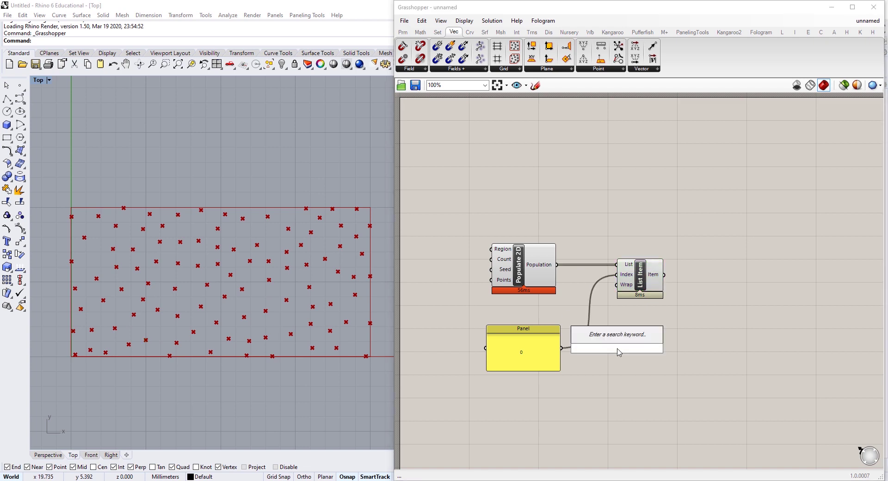
type("cull ind")
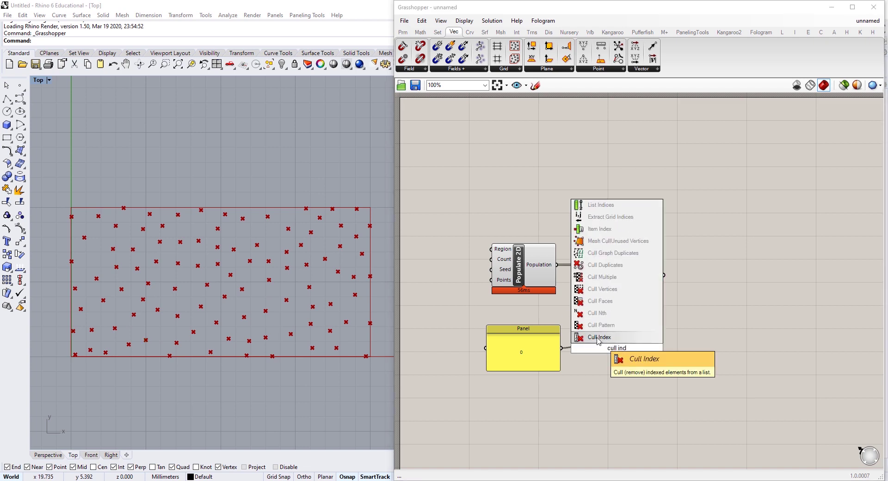
left_click(597, 338)
left_click_drag(557, 265, 617, 340)
left_click_drag(562, 349, 632, 354)
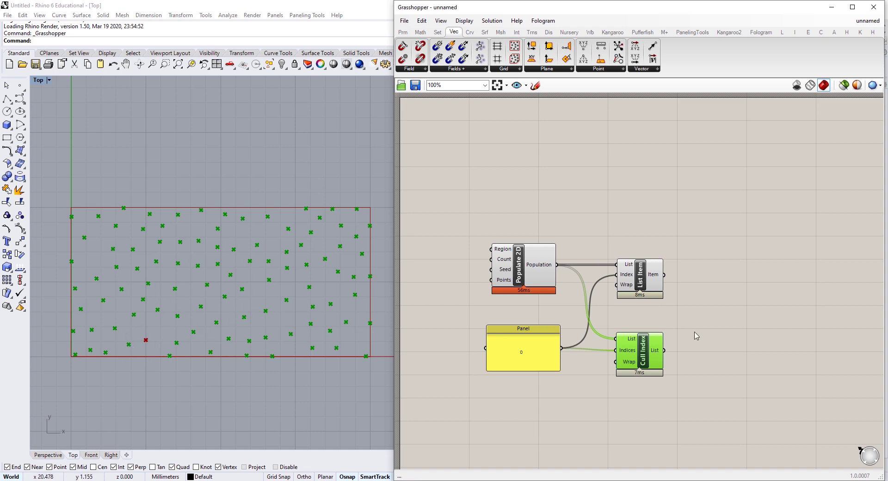
Step: Add a Closest Point component, taking its Point from List Item and its Cloud from the Cull Index list
double_click(733, 332)
type("cl")
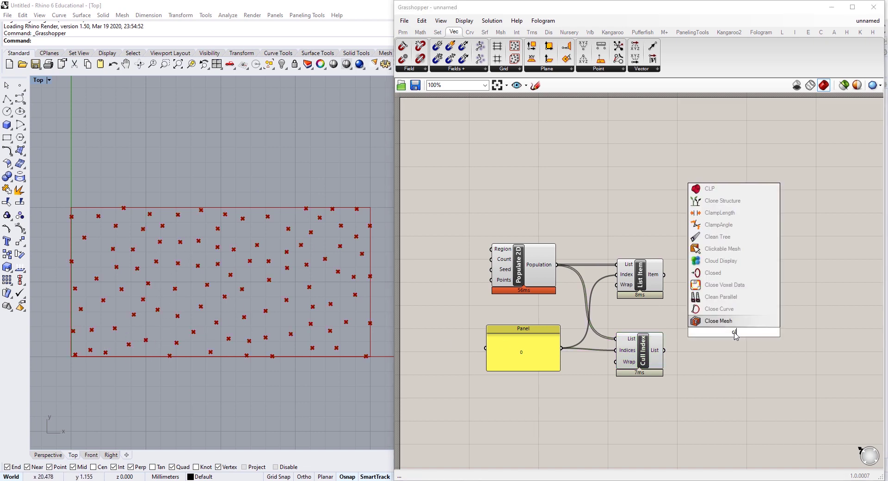
type("osest")
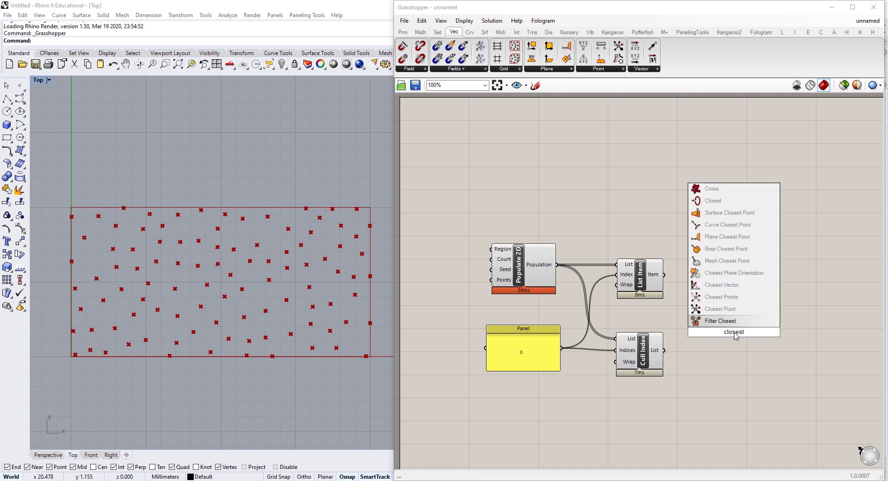
left_click(714, 308)
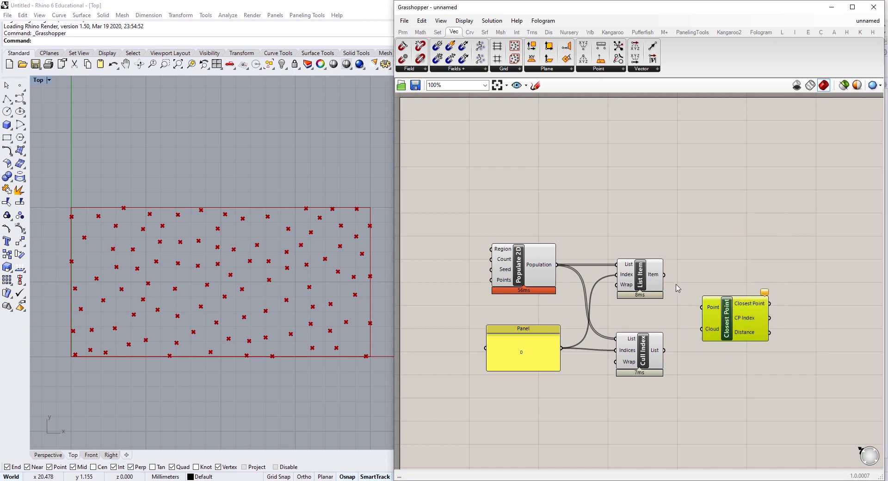
left_click_drag(662, 275, 723, 305)
left_click_drag(662, 350, 709, 323)
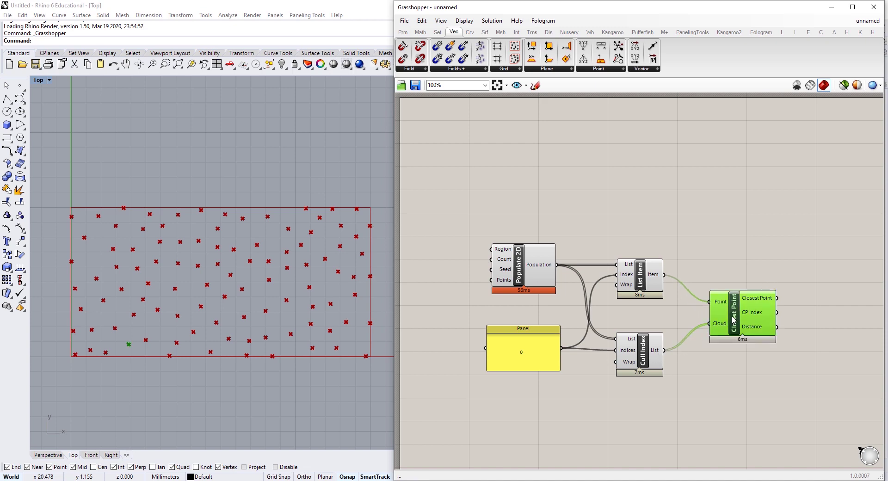
Step: Duplicate Cull Index beyond Closest Point, feeding it the first culled list and the CP Index as Indices
right_click_drag(741, 300, 708, 288)
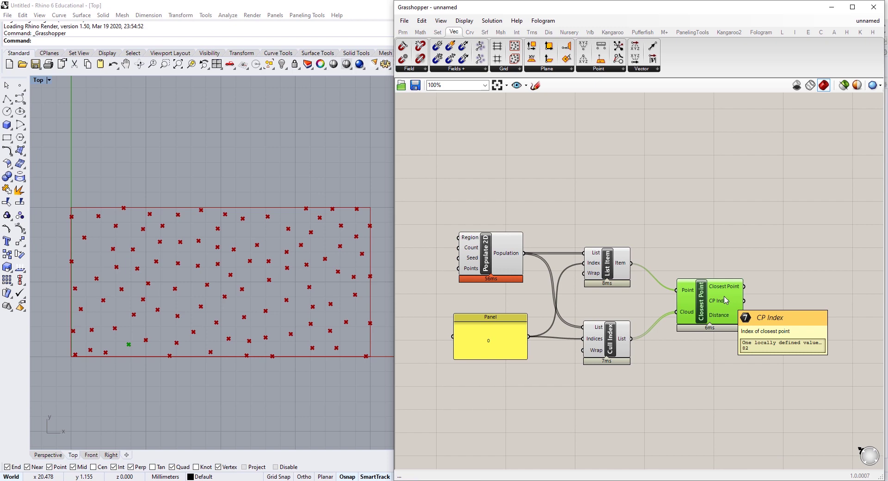
left_click_drag(605, 349, 797, 270, "alt")
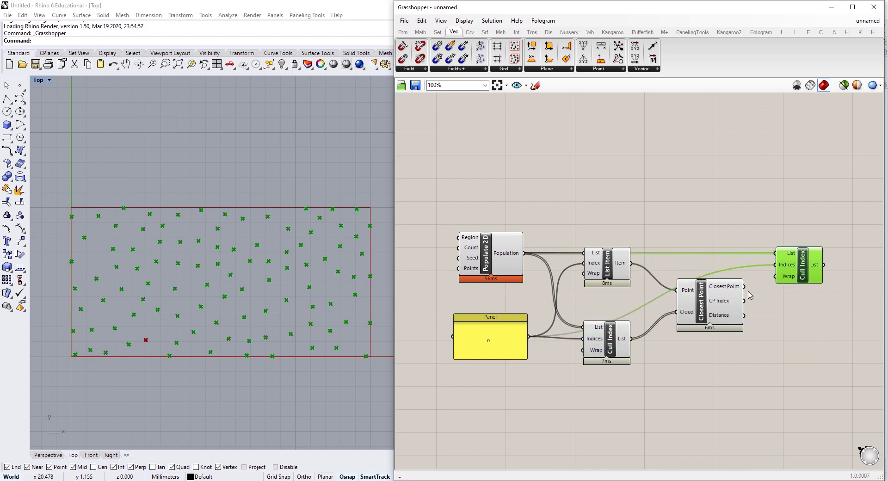
left_click_drag(632, 339, 785, 255)
left_click(618, 349)
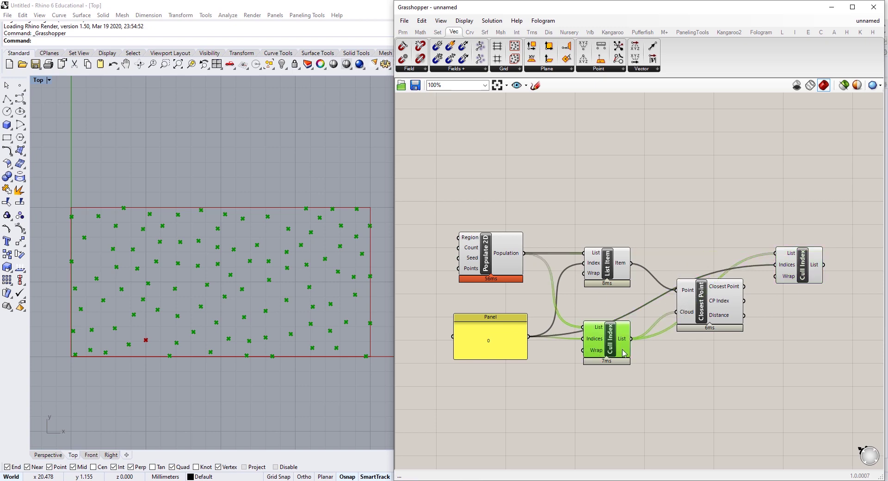
left_click_drag(743, 306, 810, 273)
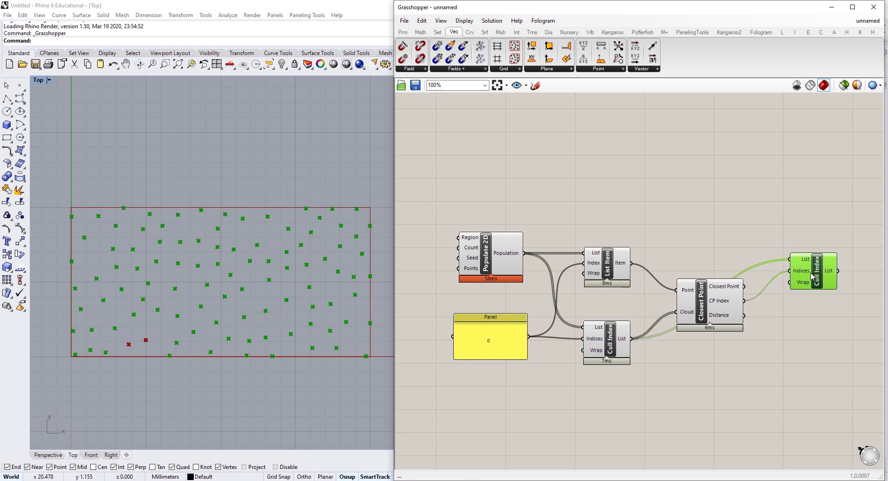
Step: Move the second Cull Index lower, beside the Closest Point outputs, and discard the extra List Item copy
right_click_drag(699, 306, 604, 303)
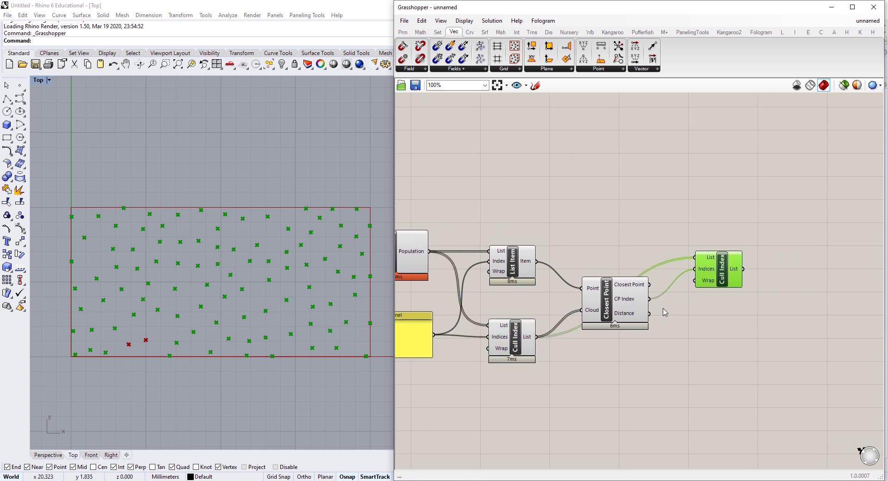
left_click_drag(714, 278, 716, 357)
left_click_drag(509, 273, 624, 224, "alt")
key("Delete")
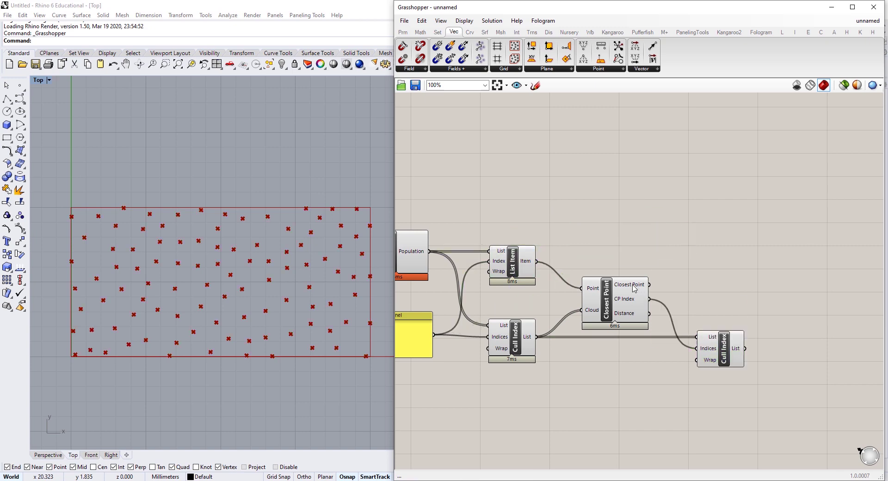
left_click(634, 289)
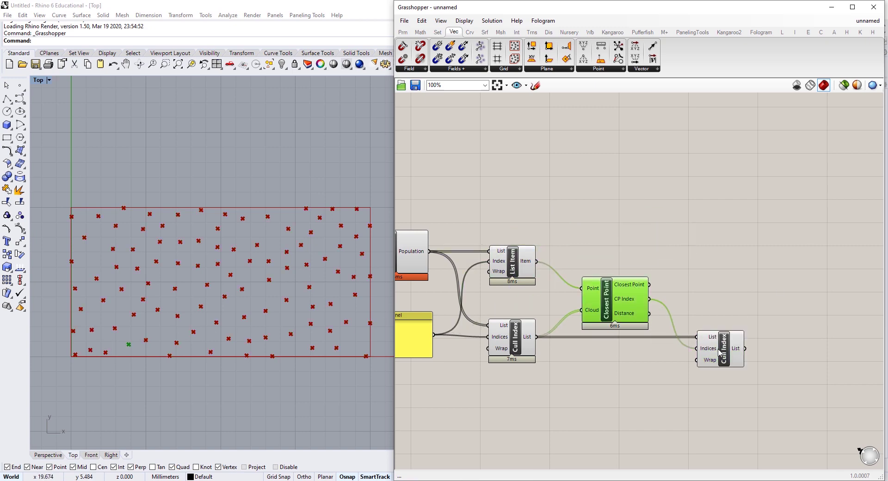
left_click_drag(710, 350, 702, 348)
Step: Duplicate Closest Point, taking its Point from the first closest point and its Cloud from the second Cull Index
right_click_drag(725, 300, 702, 291)
scroll(515, 291, "down", 1)
left_click_drag(590, 289, 777, 295, "alt")
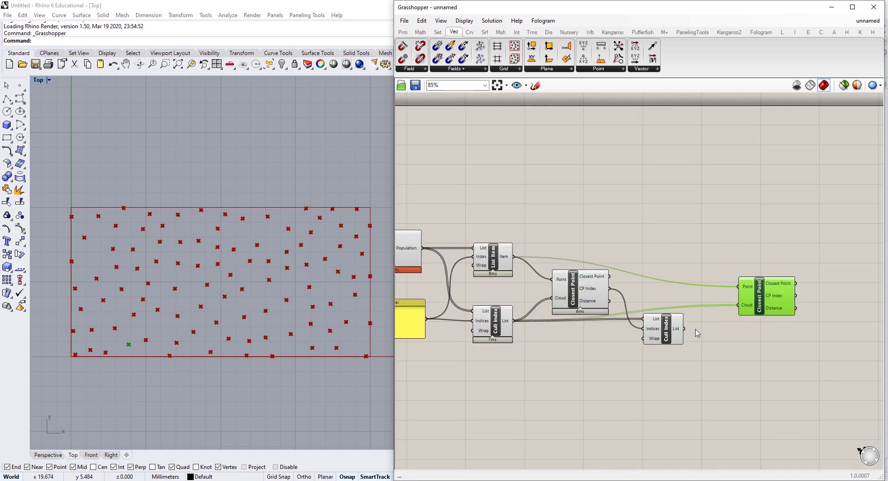
left_click_drag(610, 279, 738, 286)
left_click_drag(684, 330, 750, 305)
Step: Duplicate the second Cull Index, feeding it the second culled list and the second Closest Point's CP Index
right_click_drag(749, 305, 726, 294)
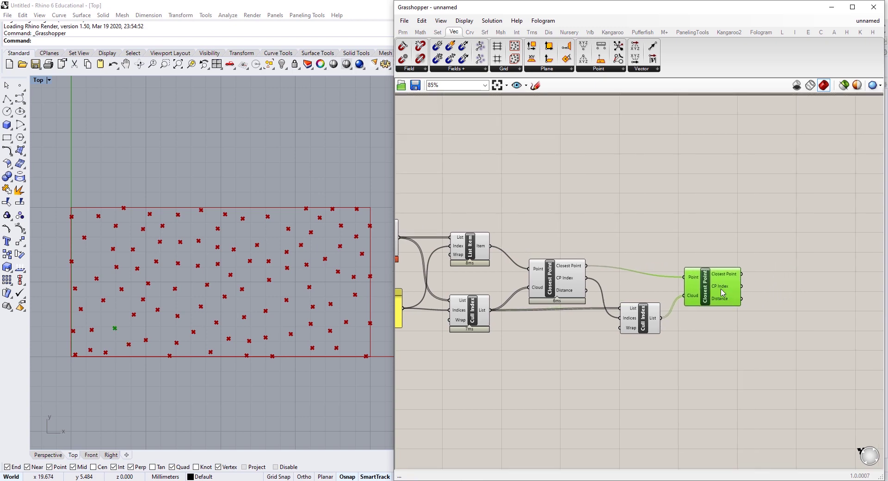
left_click_drag(639, 319, 801, 253, "alt")
left_click_drag(741, 286, 802, 263)
Step: Add a PolyLine component above the chain and connect the List Item output to its Vertices input
right_click_drag(782, 220, 742, 219)
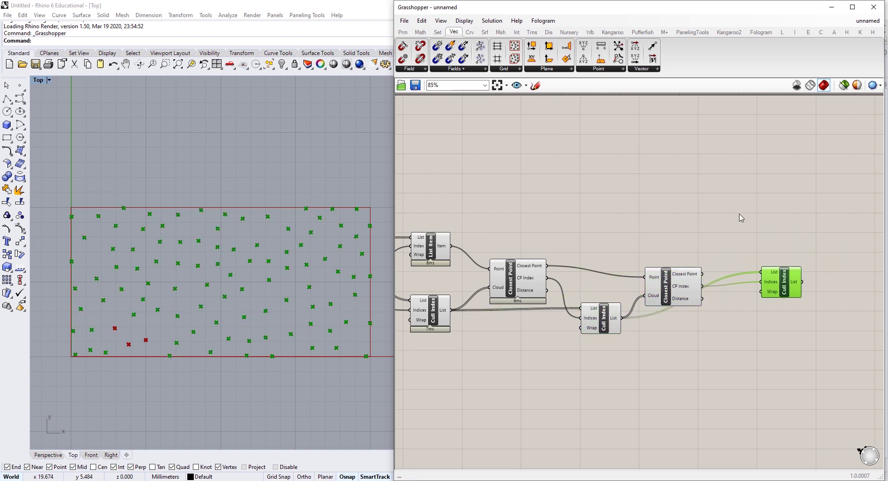
double_click(739, 215)
type("poly")
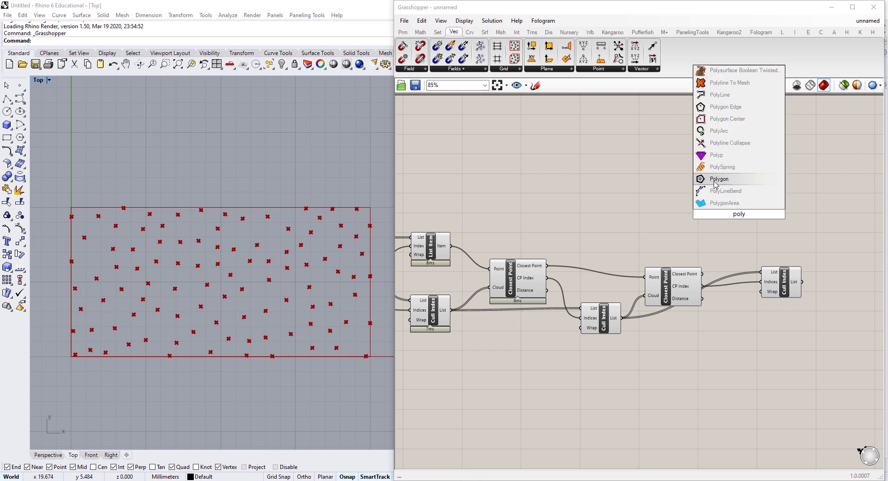
left_click(719, 94)
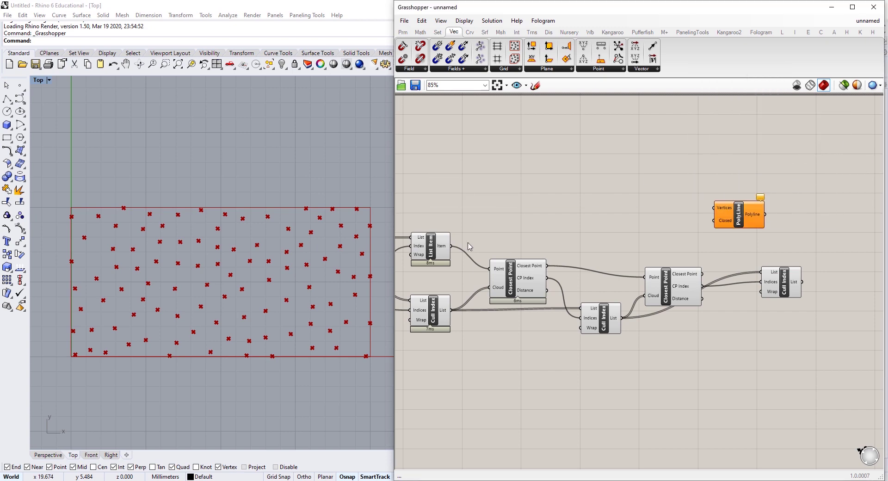
right_click_drag(466, 246, 555, 220)
left_click_drag(540, 220, 803, 181)
Step: Add both Closest Point outputs to the PolyLine's Vertices input and flatten that input
right_click_drag(653, 253, 618, 264)
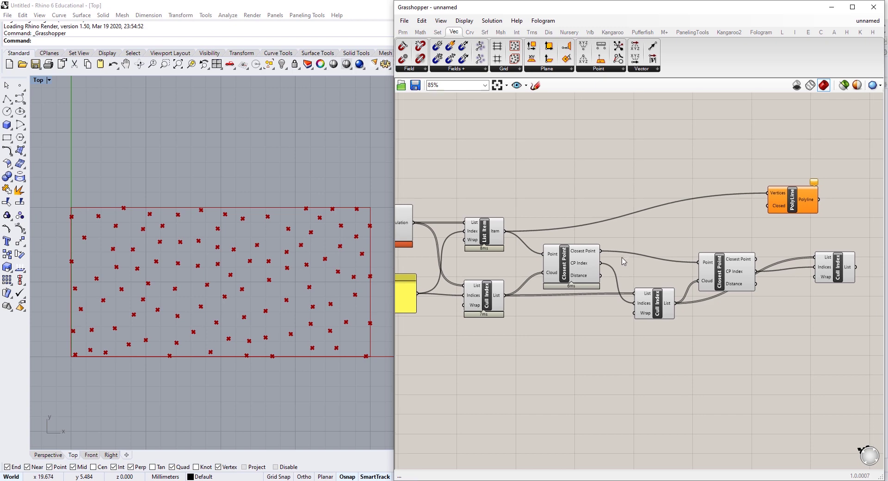
left_click_drag(599, 251, 767, 193, "shift")
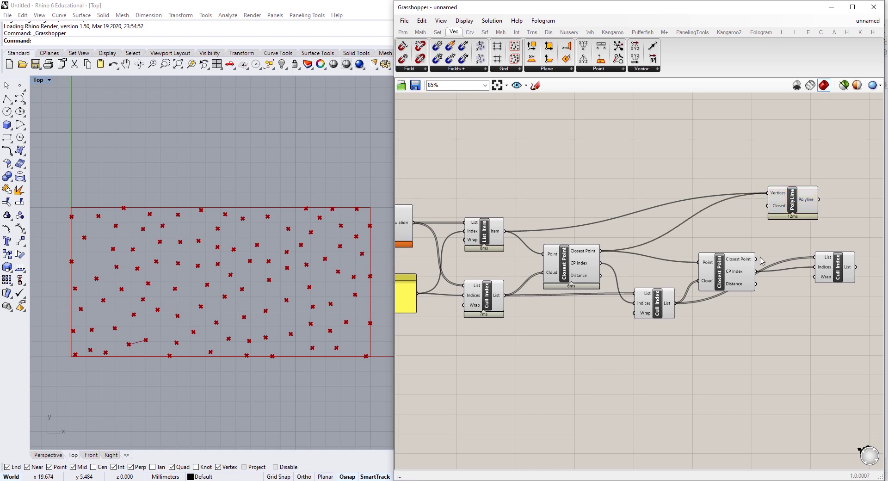
left_click_drag(755, 259, 828, 210, "shift")
right_click(788, 202)
left_click(813, 269)
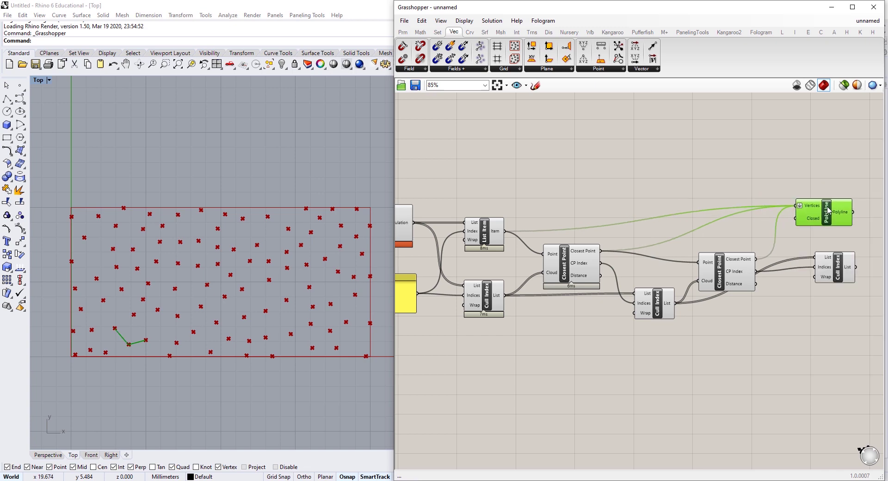
Step: Delete the PolyLine, the second Closest Point, and the second and third Cull Index components
right_click_drag(827, 206, 794, 206)
right_click_drag(145, 340, 205, 320)
scroll(205, 320, "up", 4)
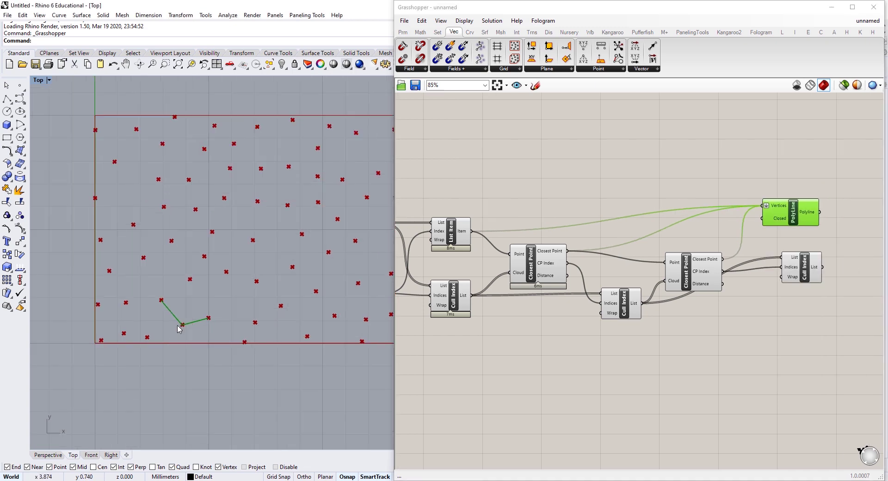
scroll(182, 239, "down", 2)
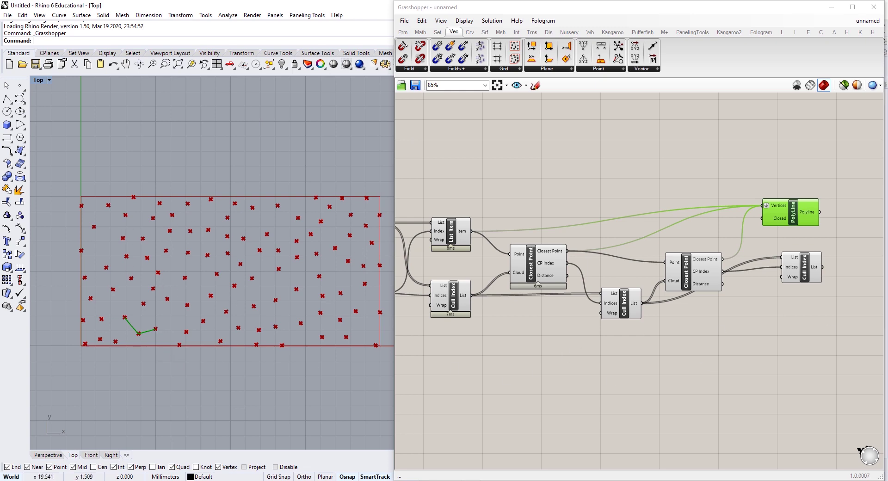
left_click(774, 164)
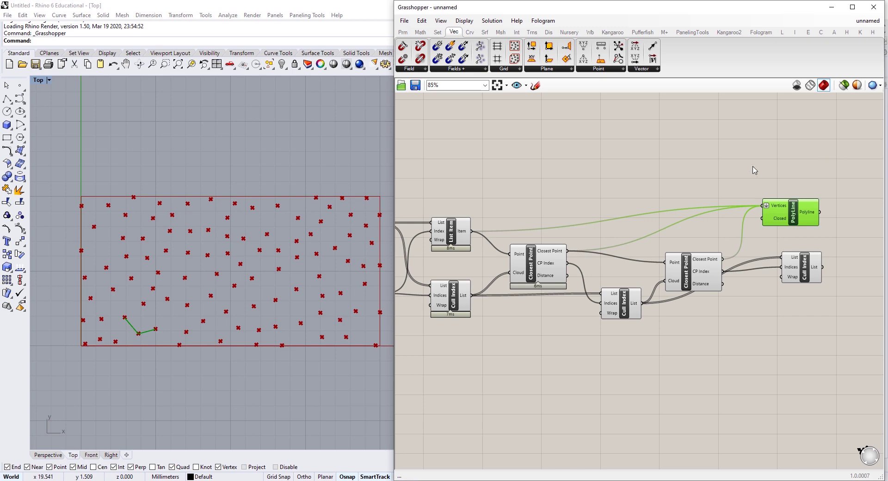
left_click_drag(853, 168, 613, 333)
key("Delete")
right_click_drag(616, 327, 728, 232)
left_click_drag(744, 213, 565, 343)
left_click_drag(761, 171, 477, 358)
left_click(587, 344)
right_click_drag(717, 236, 662, 251)
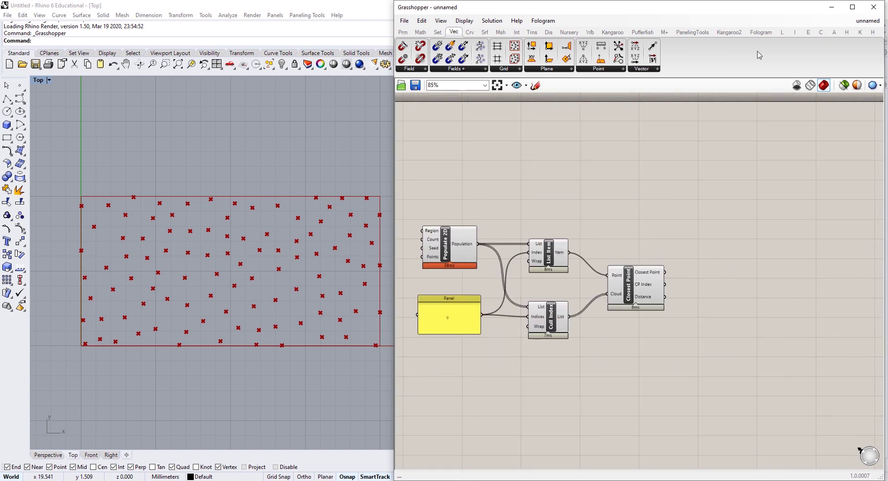
Step: Place Anemone's classic Loop Start and Loop End components on the canvas above the List Item and Closest Point chain
left_click(833, 32)
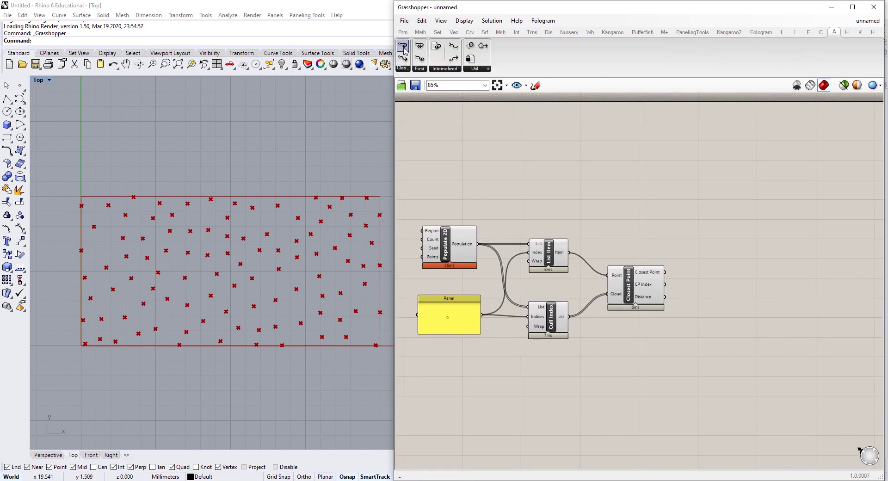
left_click_drag(403, 59, 744, 201)
left_click_drag(405, 59, 867, 195)
right_click_drag(700, 194, 654, 212)
left_click(458, 219)
type("but")
key("Escape")
left_click(460, 206)
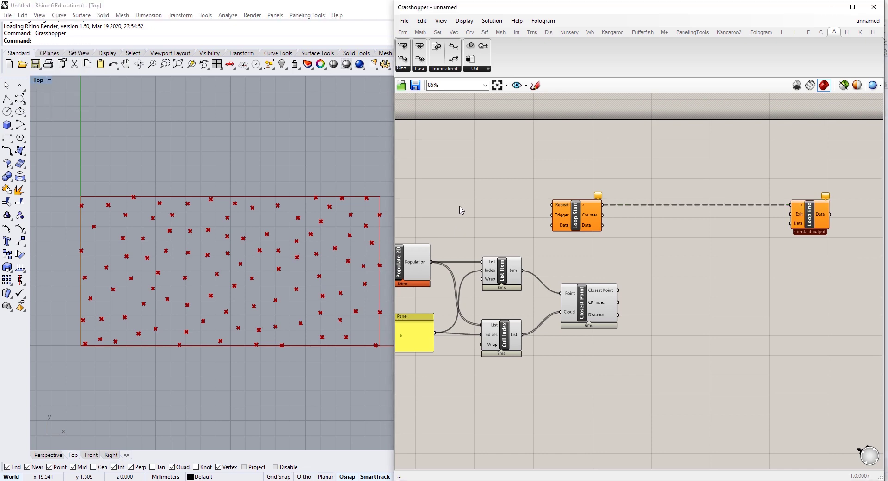
Step: Add a Button beside Loop Start and connect it to the Trigger input
double_click(459, 206)
type("but")
left_click(457, 195)
left_click_drag(482, 206, 552, 214)
left_click_drag(453, 210, 491, 217)
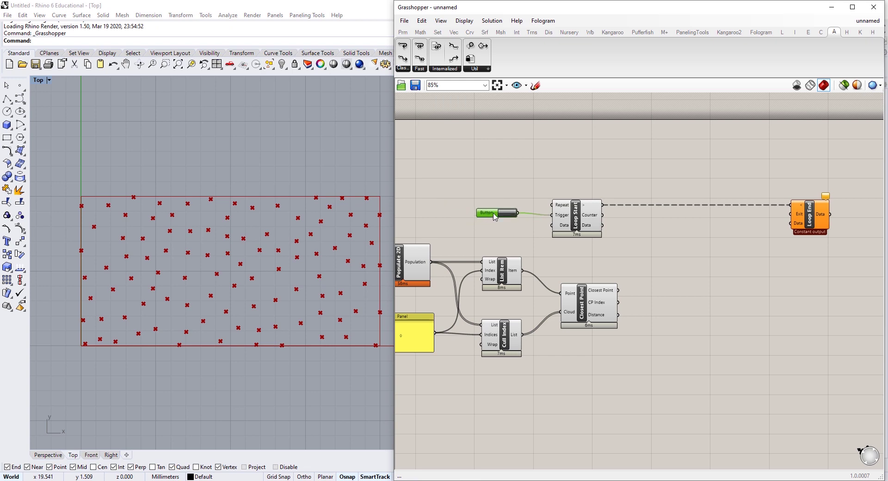
Step: Add a List Length component fed by the Populate 2D points and connect its Length to Loop Start's Repeat input
right_click_drag(398, 274, 481, 277)
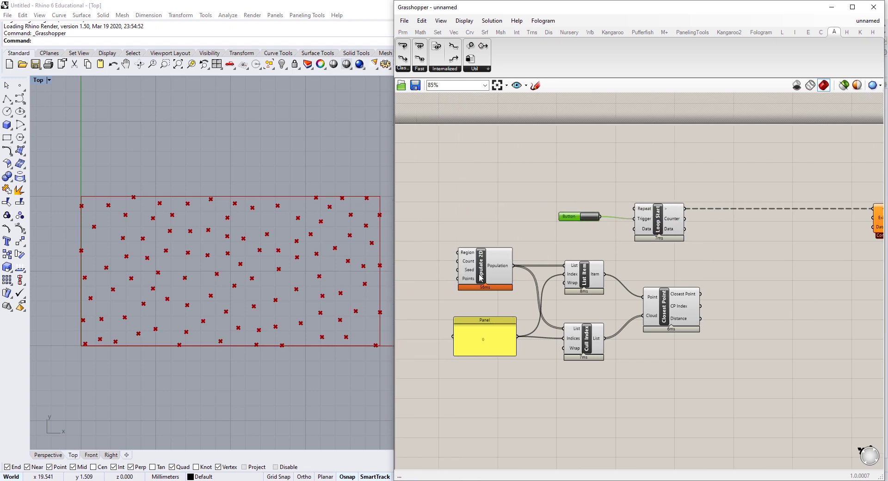
double_click(491, 199)
type("lis")
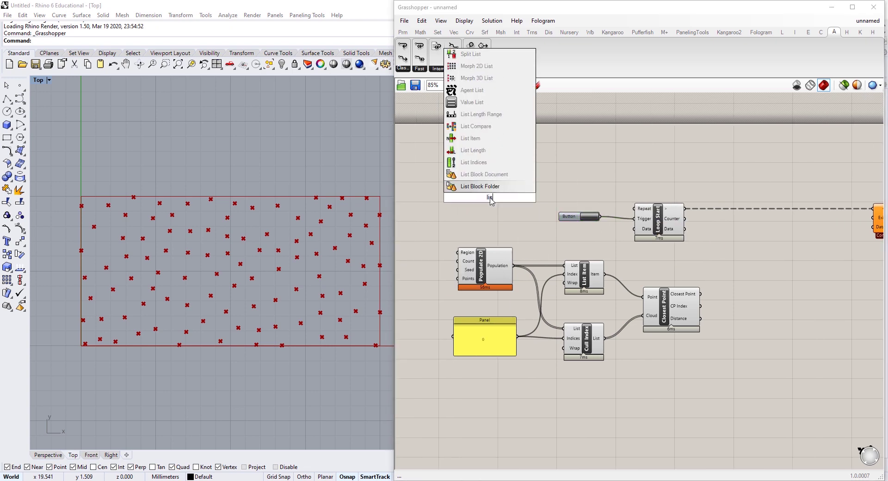
left_click(473, 149)
left_click_drag(513, 265, 643, 211)
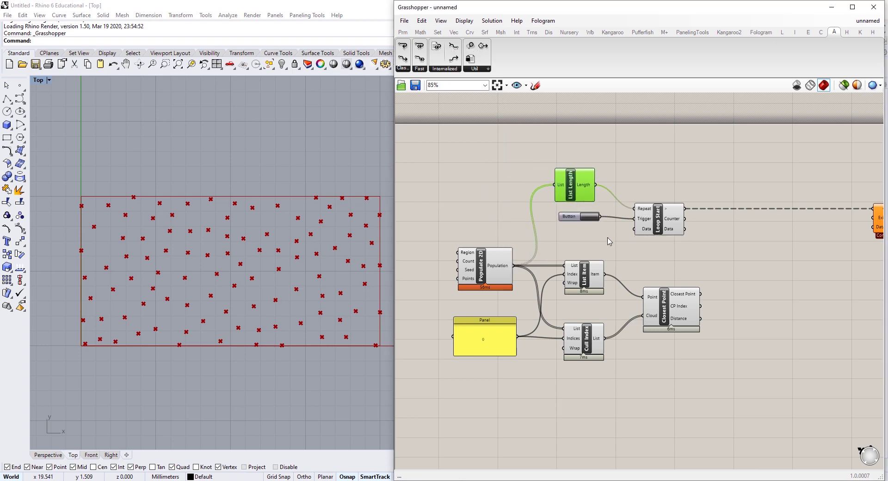
Step: Add a Boolean Toggle set to True and connect it to Loop End's Exit input
right_click_drag(608, 239, 566, 196)
right_click_drag(759, 167, 624, 192)
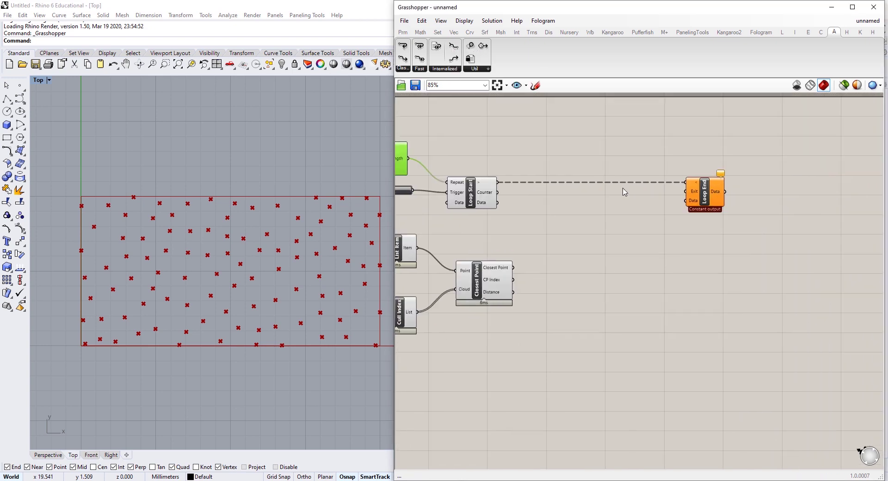
double_click(640, 155)
type("bool")
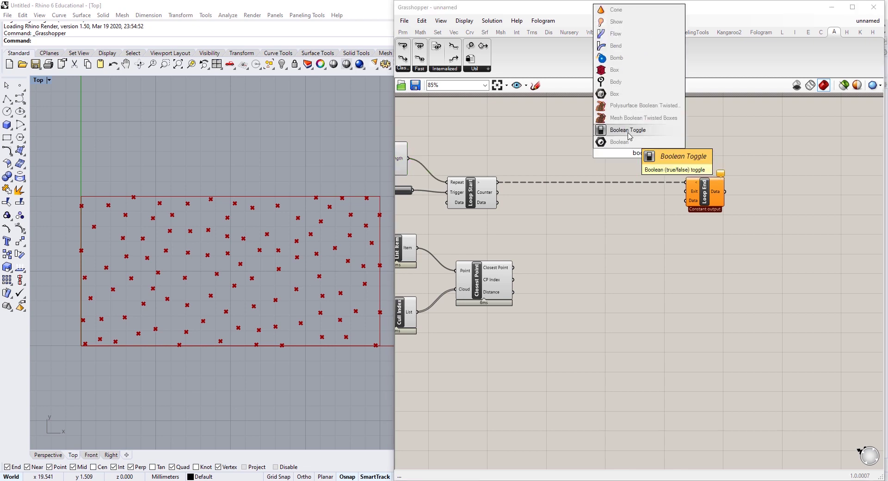
left_click(628, 132)
double_click(656, 153)
left_click_drag(668, 153, 686, 193)
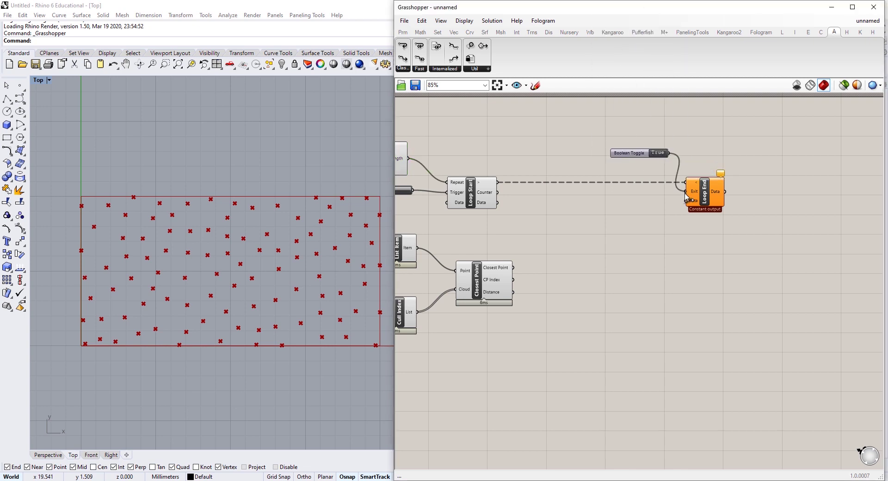
Step: Move the Boolean Toggle and Loop End farther away from Loop Start to widen the loop area
left_click_drag(625, 153, 610, 149)
left_click_drag(740, 129, 591, 198)
left_click_drag(707, 199, 777, 193)
left_click(775, 132)
Step: Connect the Populate 2D population to Loop Start's Data input and add a D1 data stream to Loop Start
right_click_drag(640, 234, 668, 230)
right_click_drag(587, 300, 766, 337)
left_click_drag(526, 266, 722, 203)
scroll(758, 213, "up", 10)
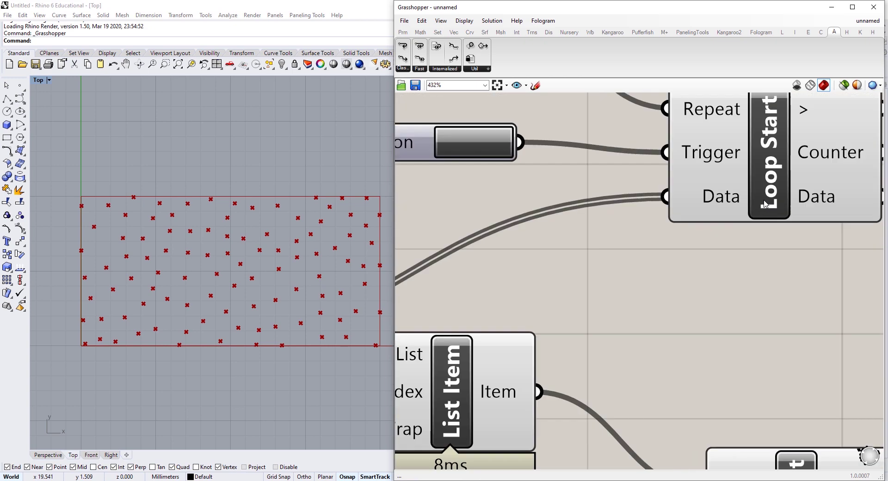
scroll(597, 220, "down", 8)
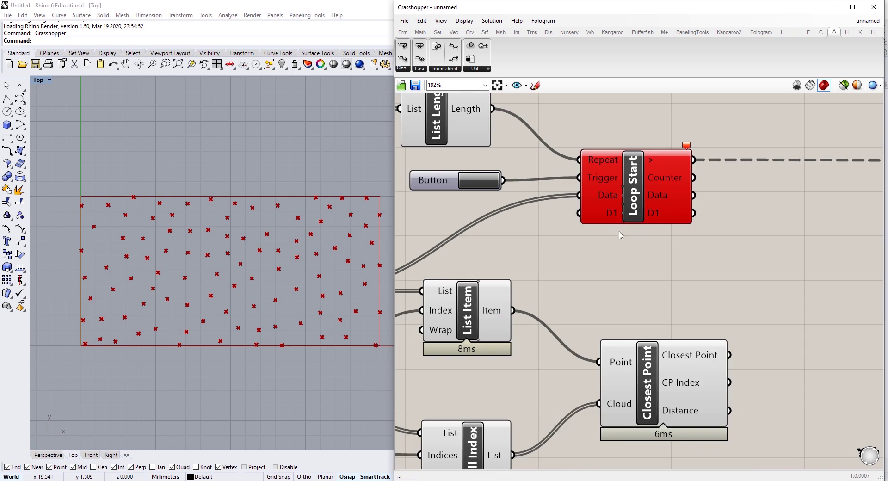
scroll(607, 221, "down", 2)
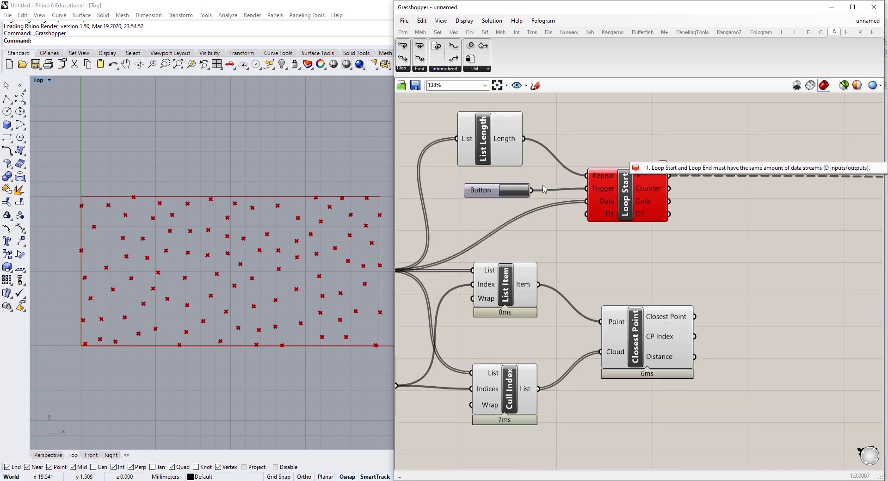
Step: Add a matching D1 data stream to Loop End
right_click_drag(718, 224, 531, 223)
scroll(532, 222, "down", 2)
right_click_drag(753, 220, 665, 216)
scroll(698, 214, "up", 12)
left_click(620, 233)
scroll(622, 235, "down", 4)
scroll(668, 217, "down", 4)
Step: Connect the index panel to Loop Start's D1 input
right_click_drag(587, 220, 832, 218)
right_click_drag(500, 221, 755, 209)
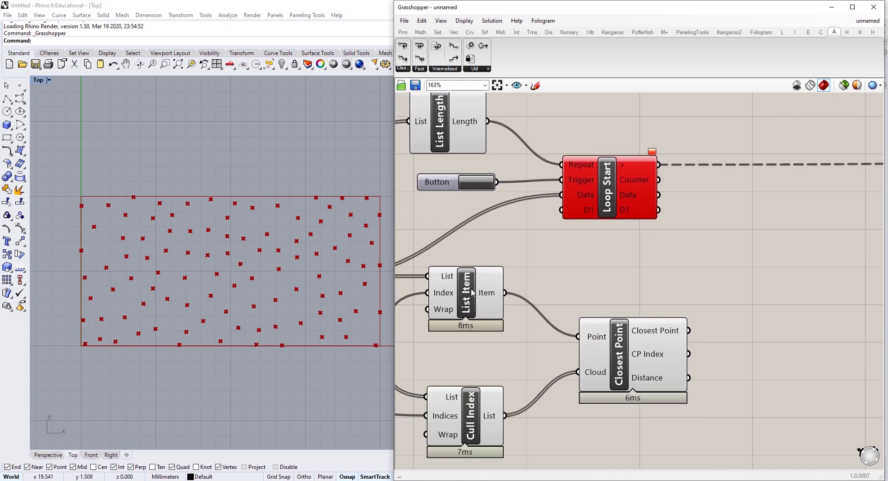
right_click_drag(489, 285, 629, 258)
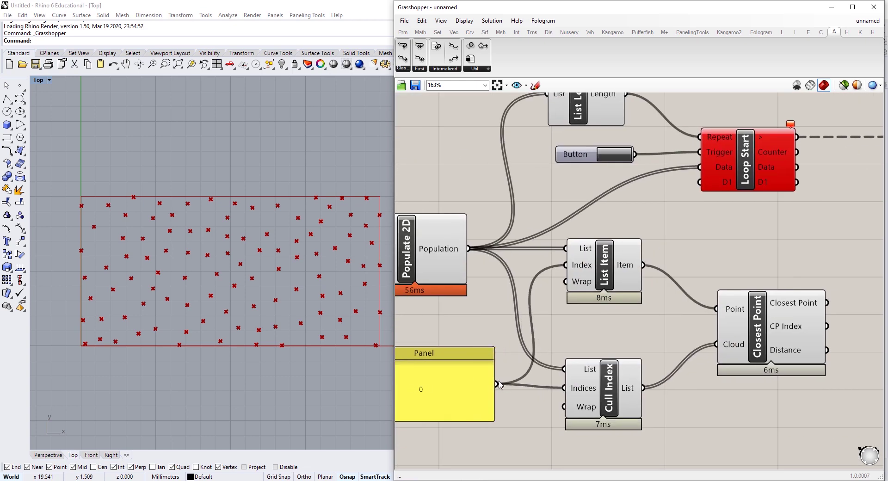
left_click_drag(472, 384, 699, 186)
Step: Move List Item, Cull Index and Closest Point together into the space between Loop Start and Loop End
scroll(699, 188, "down", 3)
left_click_drag(812, 238, 603, 349)
left_click_drag(652, 326, 832, 321)
right_click_drag(825, 316, 630, 294)
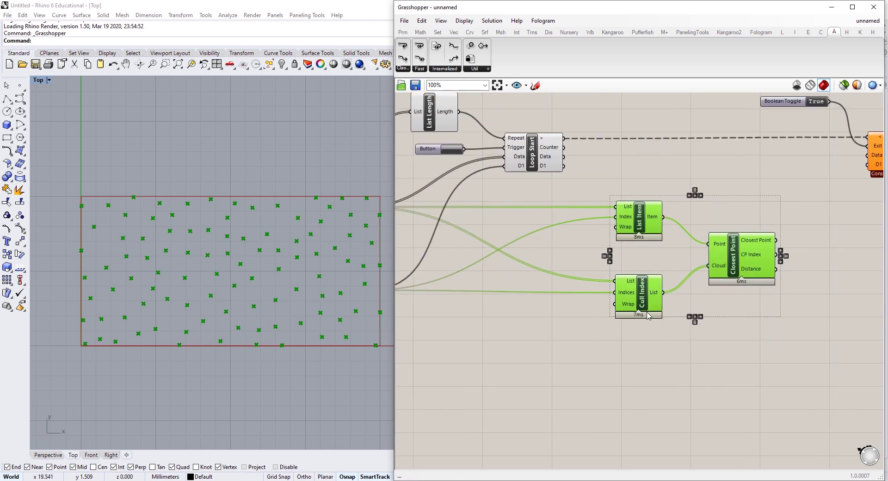
left_click(564, 282)
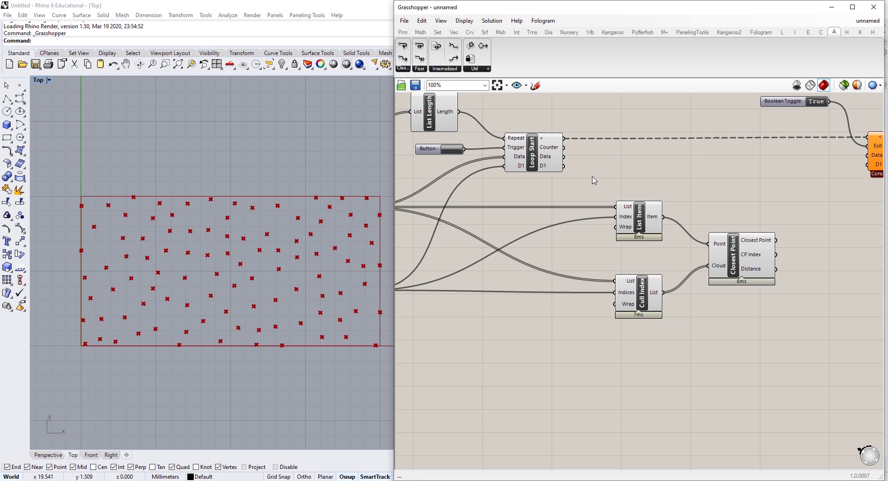
Step: Rewire List Item and Cull Index to take their lists from Loop Start's Data output and their indices from D1
right_click_drag(590, 175, 665, 208)
right_click_drag(574, 201, 618, 199)
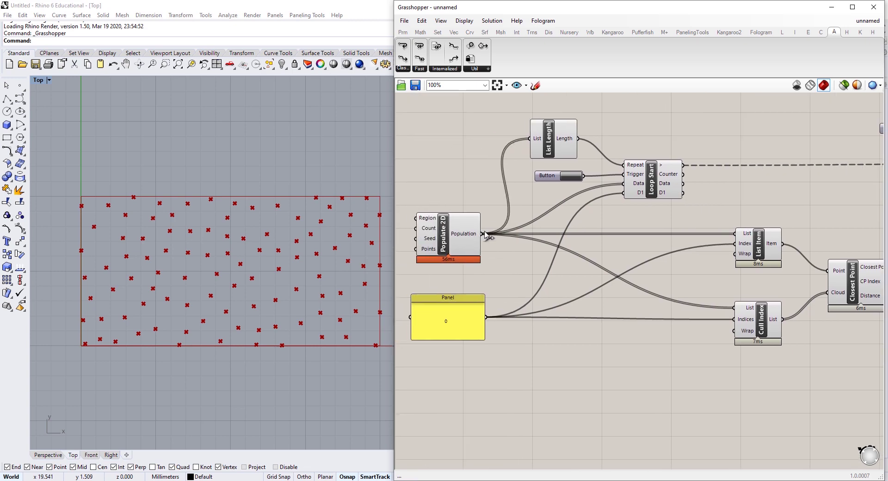
left_click_drag(683, 184, 736, 233)
left_click_drag(683, 184, 739, 309)
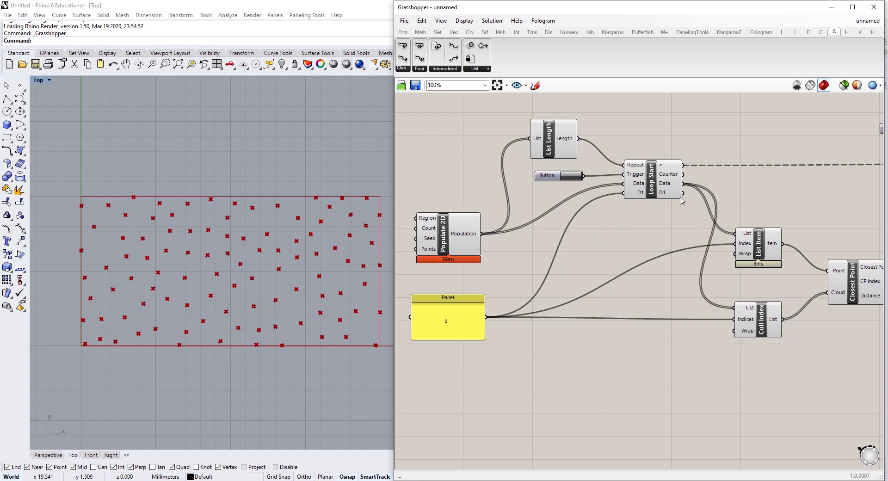
left_click_drag(682, 193, 749, 315)
Step: Connect the Cull Index list to Loop End's Data input and the Closest Point CP Index to its D1 input
right_click_drag(757, 264, 600, 263)
right_click_drag(731, 257, 656, 256)
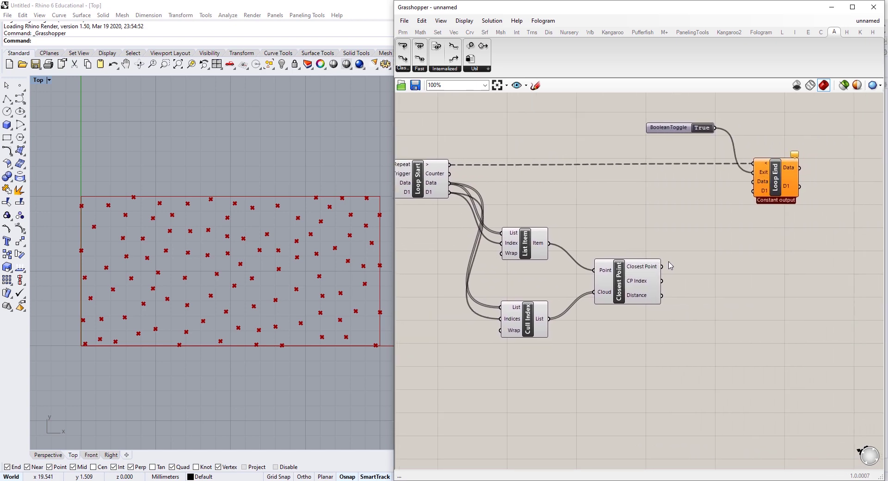
left_click(537, 323)
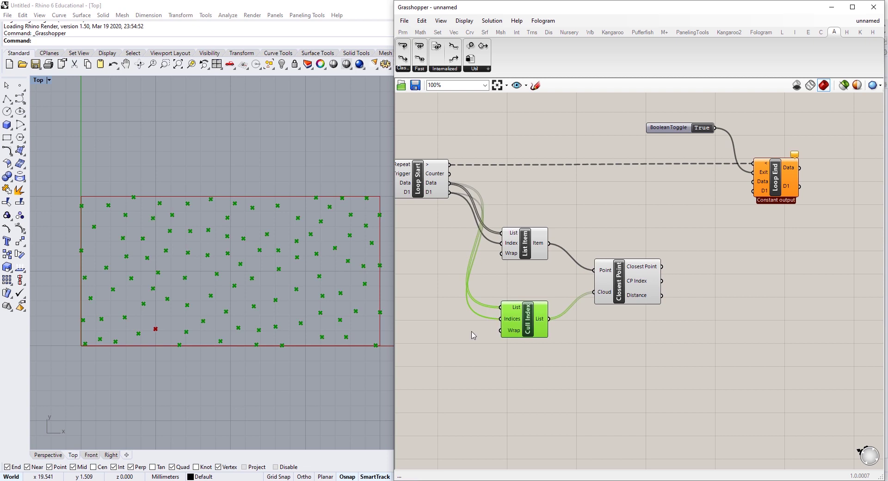
left_click_drag(549, 320, 752, 189)
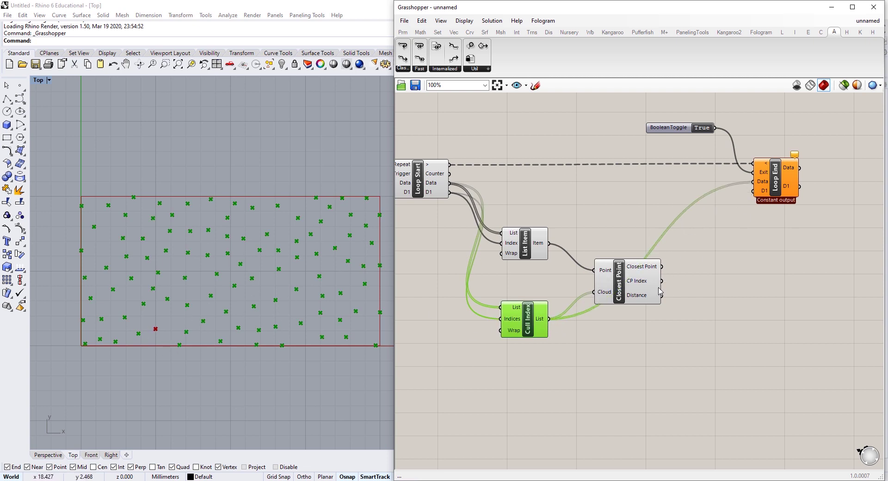
left_click_drag(659, 282, 753, 193)
scroll(675, 167, "up", 3)
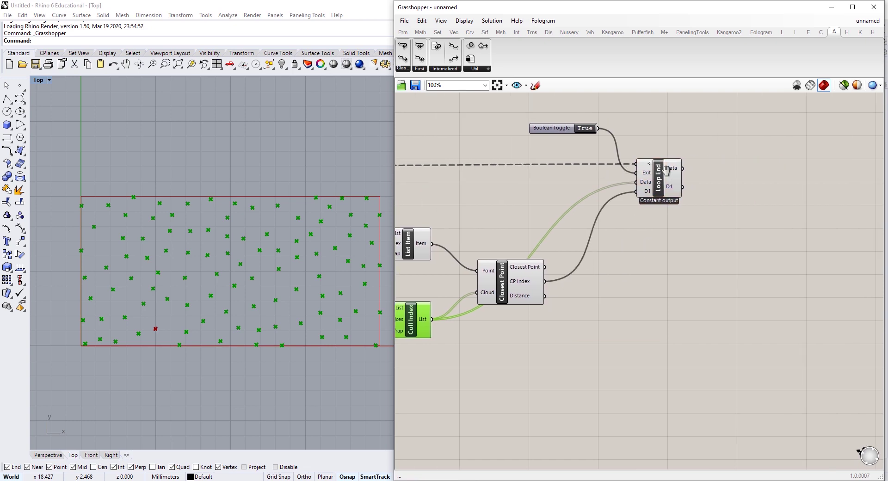
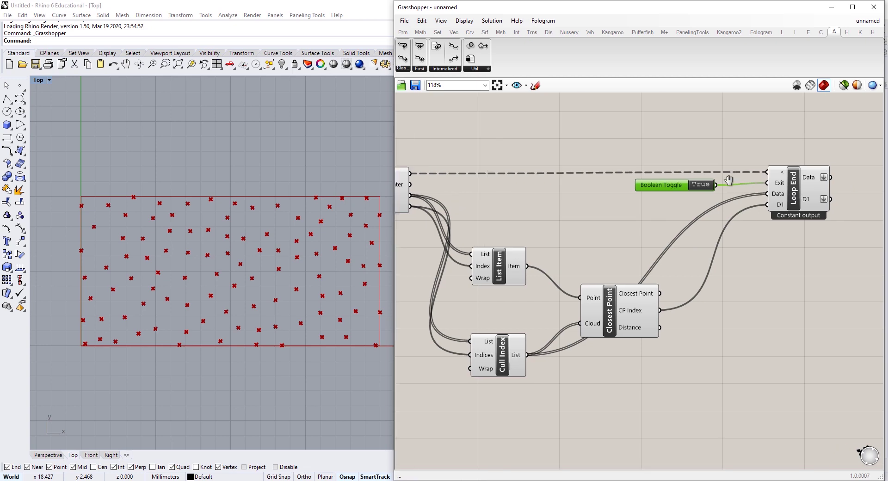
Step: Review Loop End's output and data recording options and preview the points left by Cull Index
right_click(704, 171)
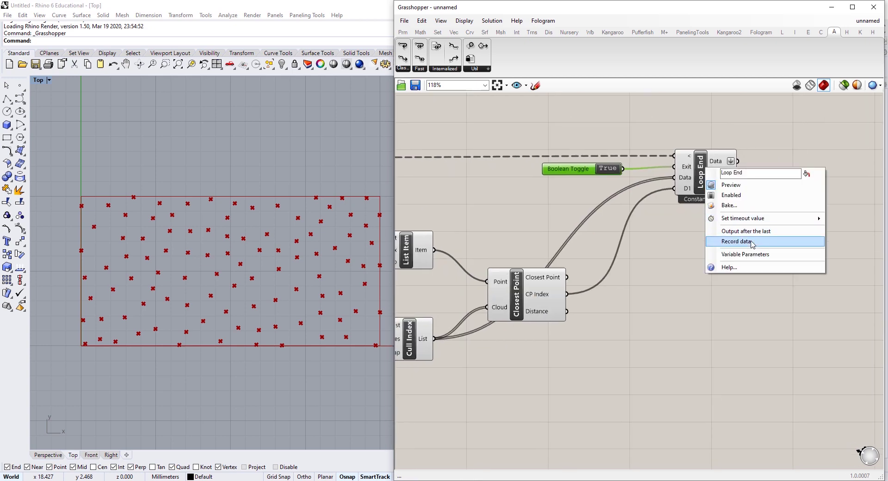
left_click(634, 149)
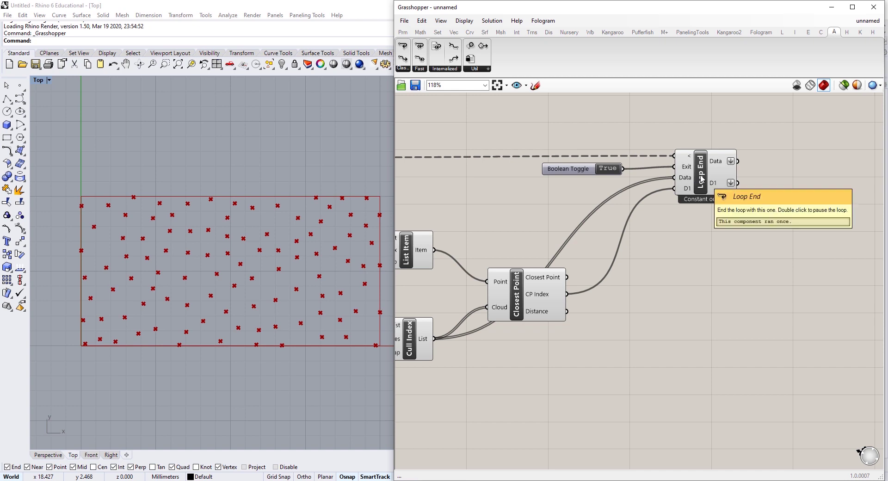
left_click(418, 342)
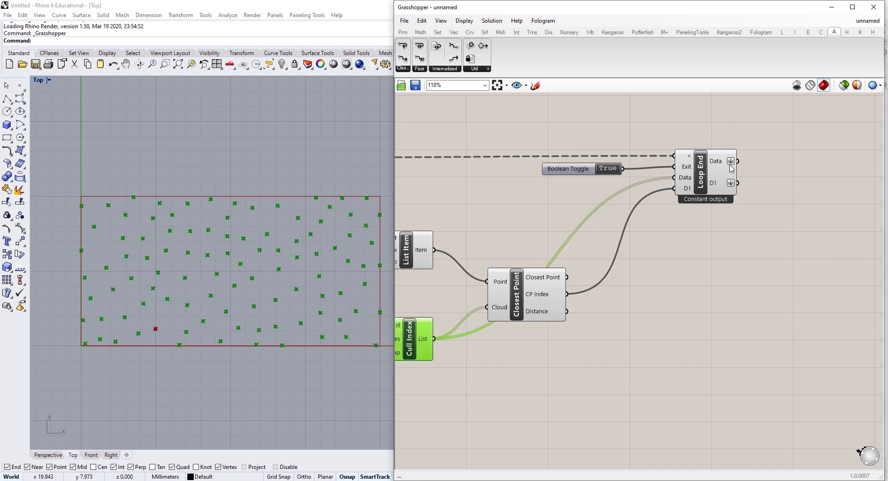
mouse_move(723, 166)
right_click(700, 176)
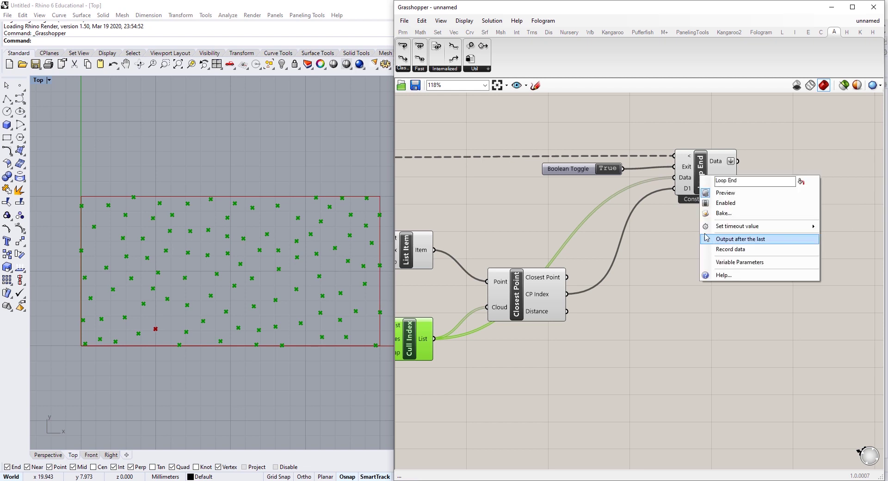
left_click(614, 260)
Step: Add a List Item after Loop End, connecting Loop End's Data to its List and D1 to its Index
right_click_drag(728, 198, 666, 210)
double_click(708, 213)
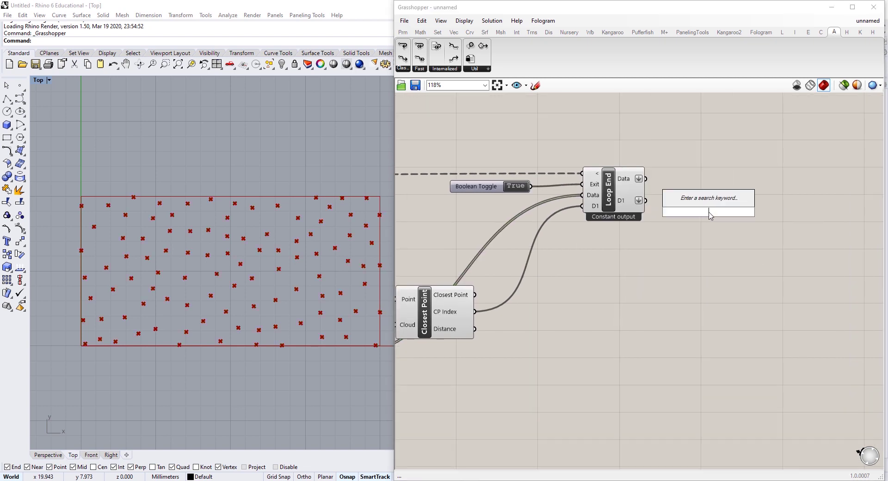
type("list it")
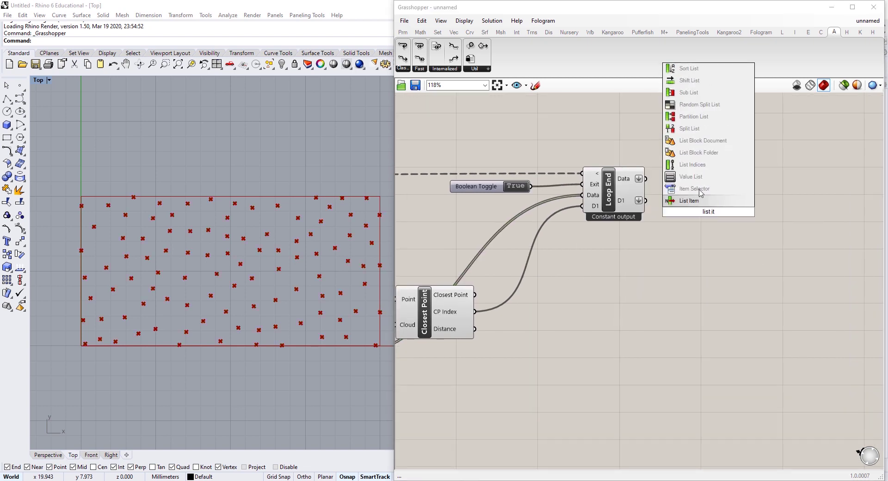
left_click(687, 201)
left_click_drag(645, 178, 709, 198)
left_click_drag(645, 200, 687, 199)
Step: Add a Data Recorder and feed it the Item output of the List Item after Loop End
right_click_drag(723, 198, 630, 199)
left_click(697, 216)
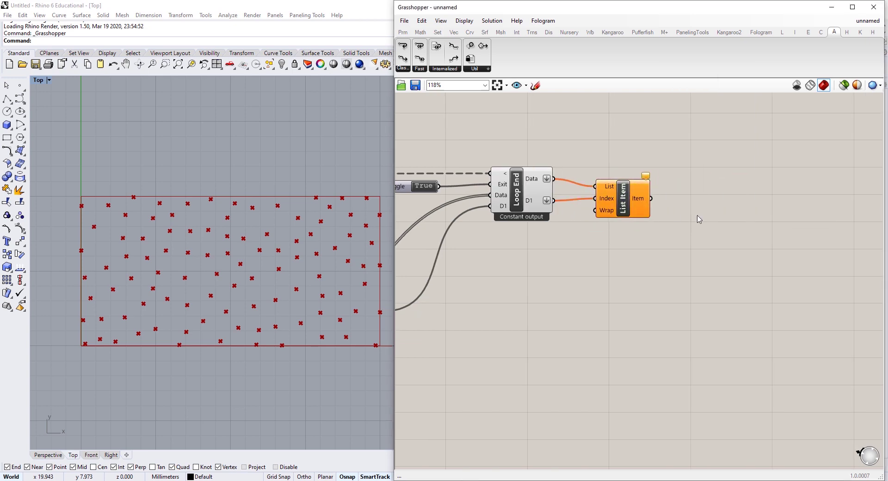
double_click(699, 219)
type("recorde")
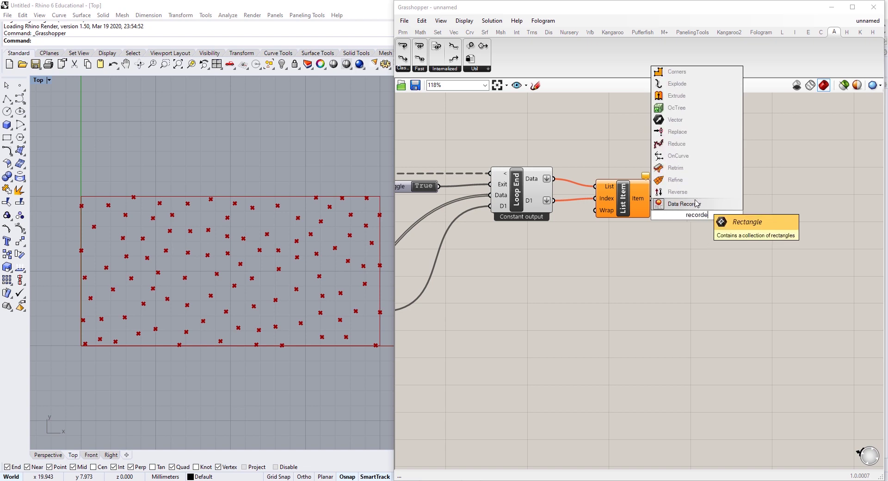
left_click(701, 205)
left_click_drag(651, 198, 684, 202)
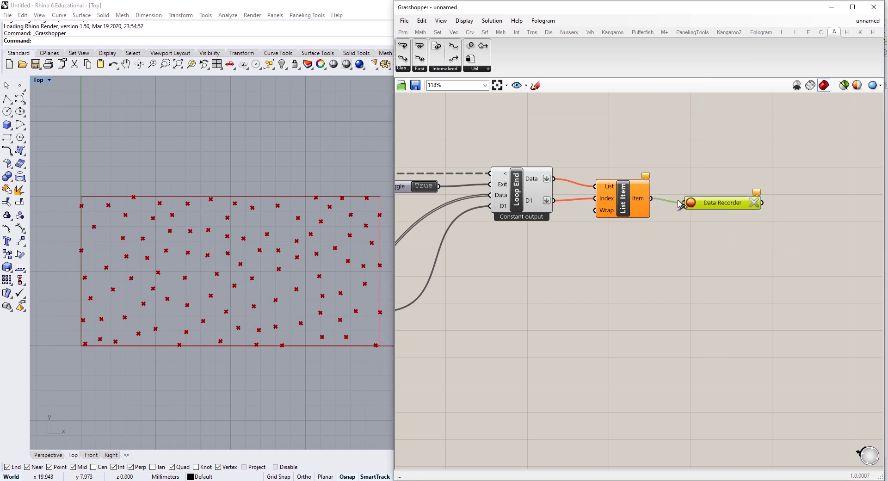
left_click(403, 32)
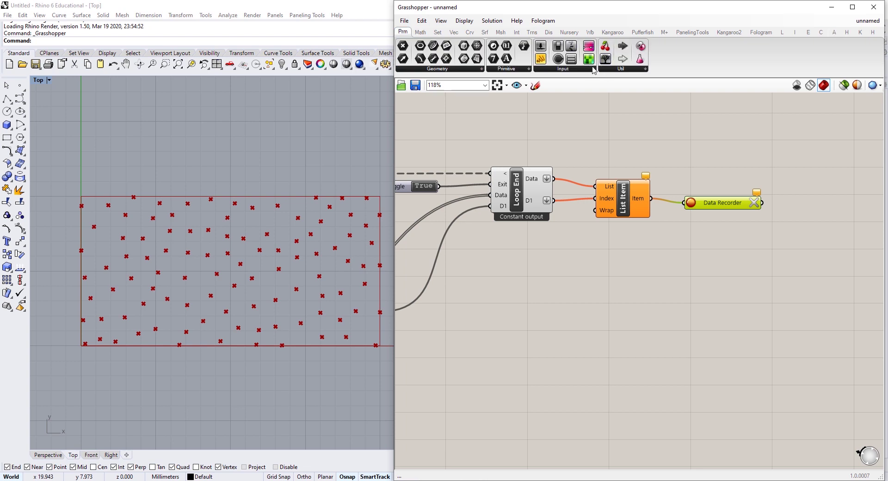
left_click(613, 70)
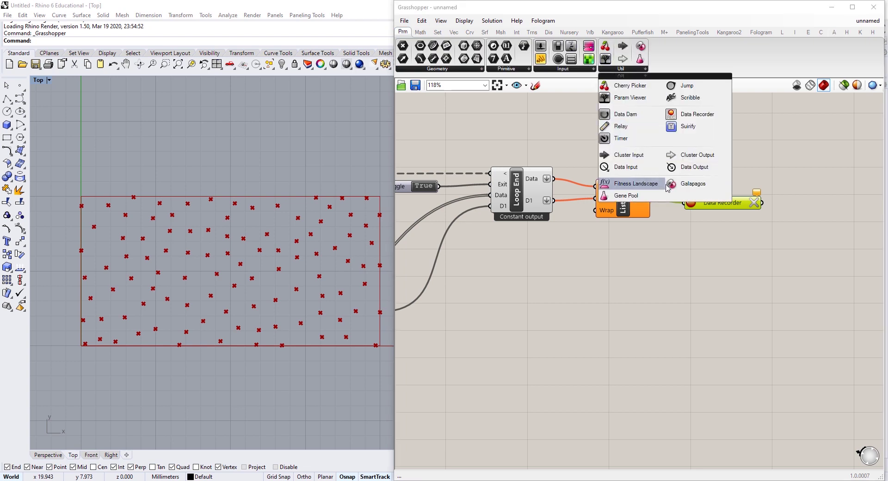
left_click(689, 255)
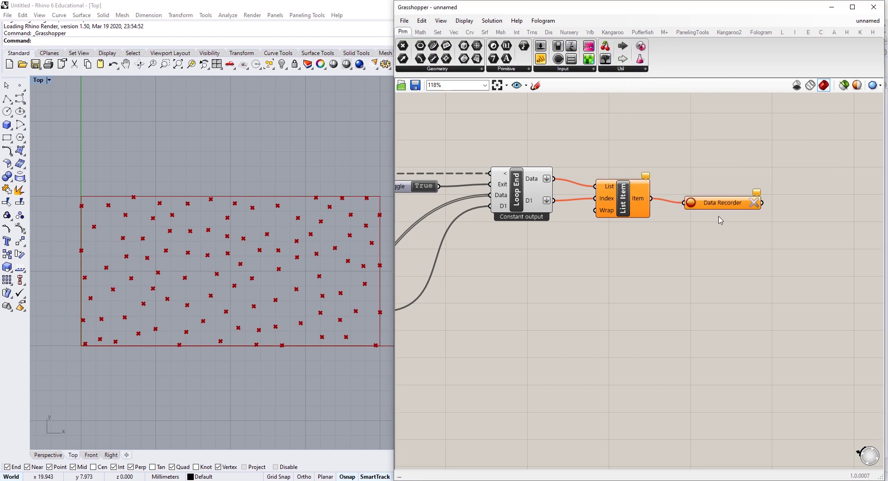
Step: Review the Data Recorder's options for recording data and limiting records
left_click_drag(723, 207, 725, 202)
right_click_drag(751, 205, 577, 202)
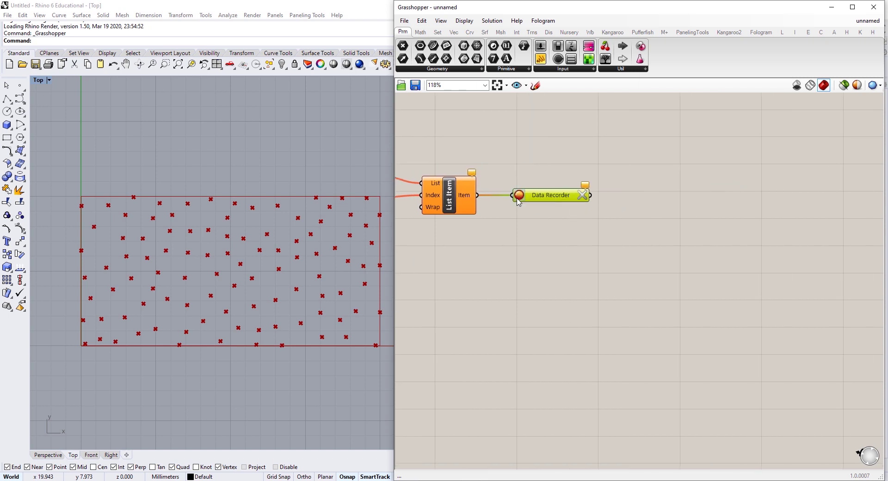
right_click(556, 200)
mouse_move(636, 262)
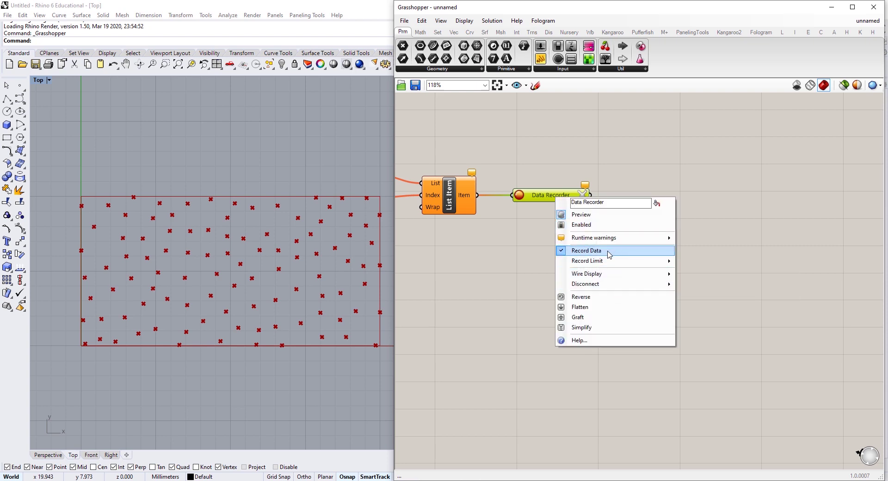
left_click(620, 174)
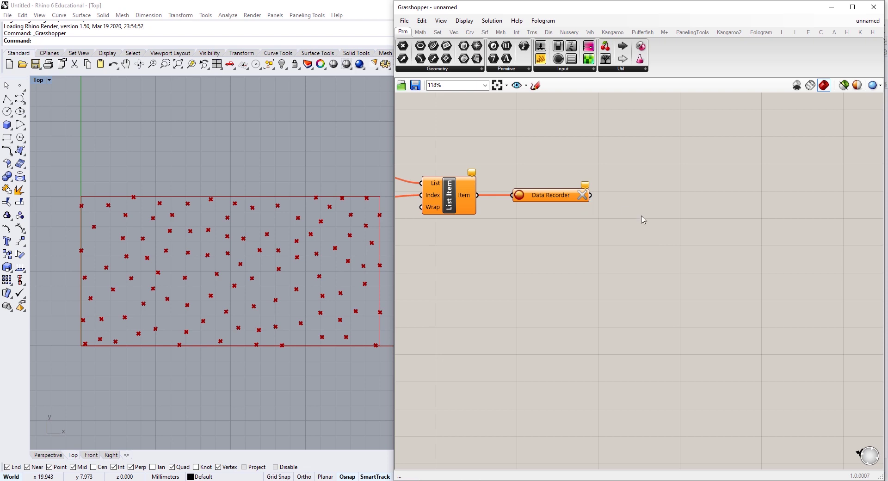
Step: Add a PolyLine component after the Data Recorder and connect the recorded points to its Vertices input
double_click(651, 230)
type("poly")
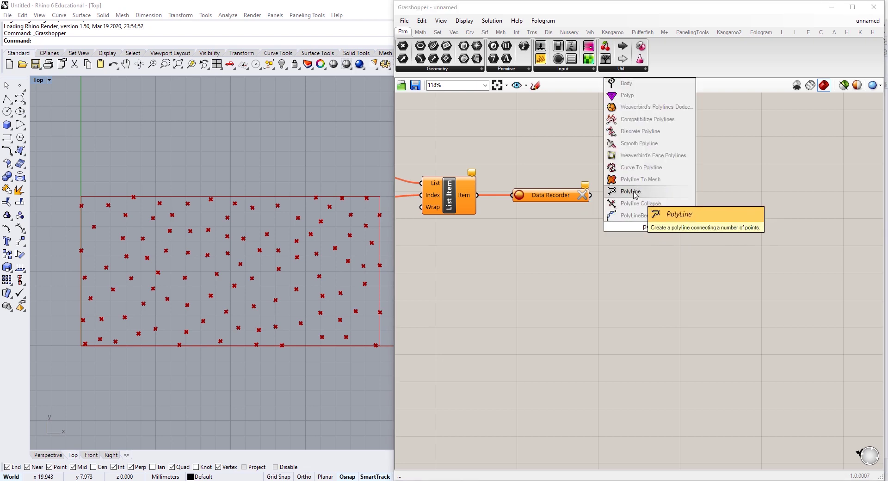
left_click(656, 194)
left_click_drag(590, 195, 672, 201)
Step: Set Loop End's Exit Boolean Toggle to False and trigger the loop with the button feeding Loop Start
scroll(663, 204, "down", 2)
right_click_drag(646, 227, 716, 225)
double_click(559, 192)
right_click_drag(501, 245, 596, 228)
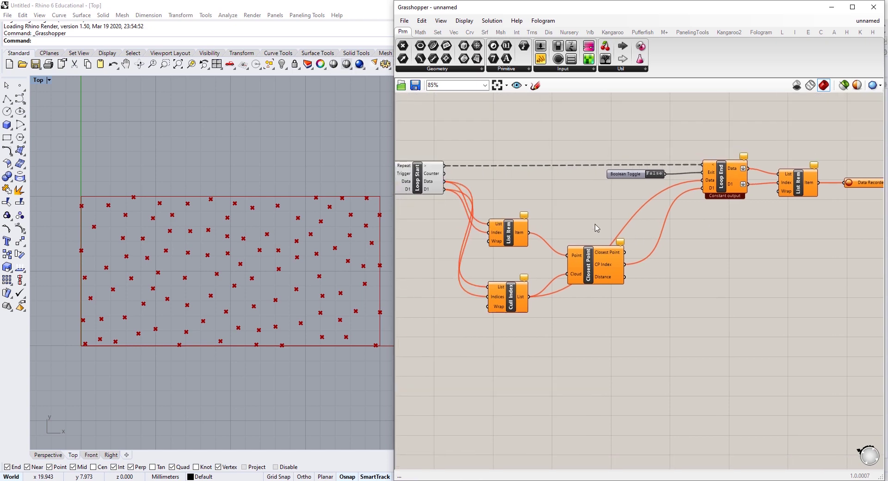
right_click_drag(468, 226, 601, 229)
mouse_move(512, 211)
right_mouse_down()
mouse_move(561, 229)
mouse_move(520, 213)
right_mouse_up()
scroll(562, 232, "down", 2)
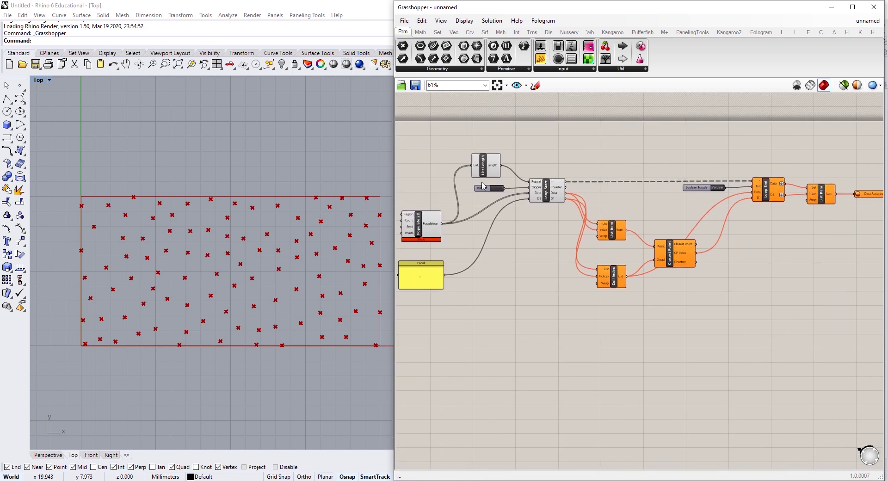
left_click(495, 188)
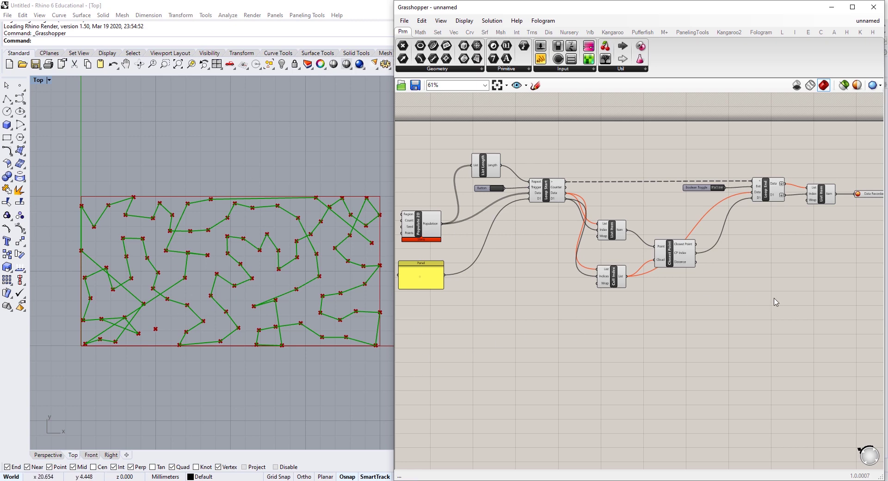
Step: Turn off the preview of the components from List Length and Loop Start through Closest Point to Loop End
left_click_drag(783, 147, 476, 350)
right_click(591, 138)
left_click(630, 154)
left_click(769, 265)
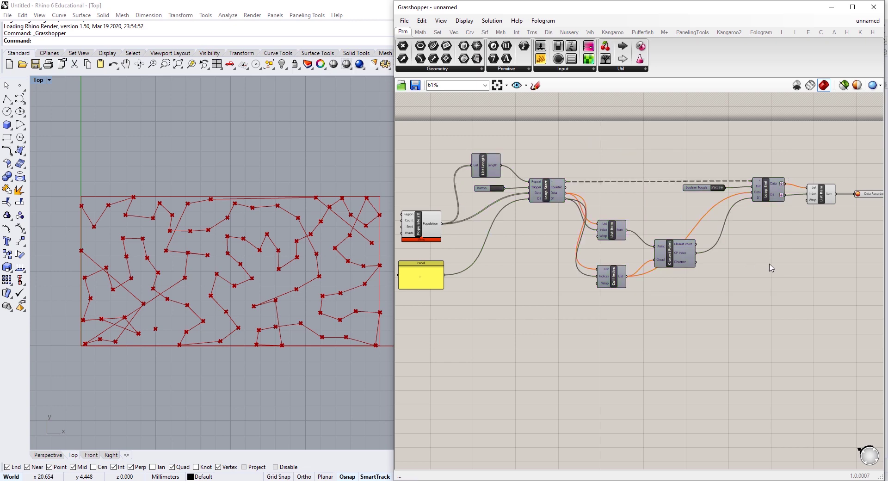
Step: Turn off the preview of the List Item after Loop End and of the Data Recorder
right_click_drag(788, 265, 727, 267)
left_click_drag(763, 163, 724, 217)
right_click(753, 150)
left_click(782, 167)
left_click_drag(833, 165, 762, 215)
right_click(786, 146)
left_click(797, 164)
left_click(743, 152)
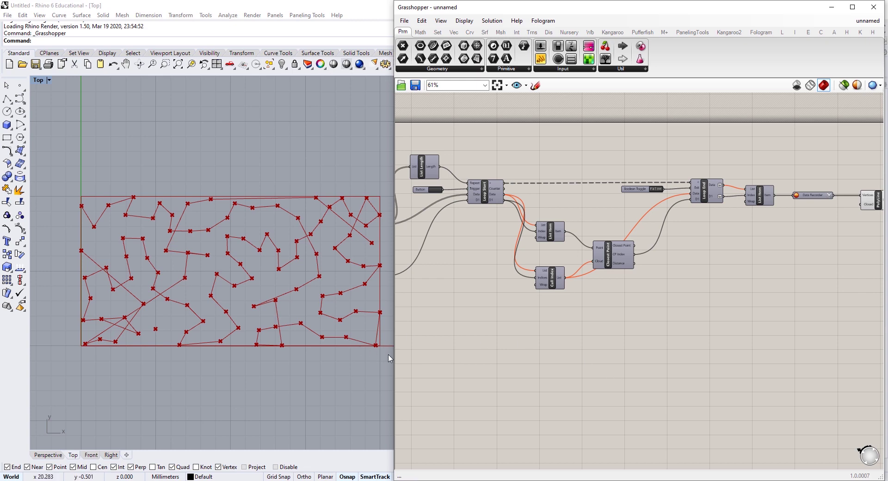
Step: Widen the definition window over the viewport to fit the whole graph from Populate 2D to PolyLine
left_click_drag(393, 359, 234, 358)
right_click_drag(412, 279, 548, 298)
scroll(582, 284, "up", 1)
right_click_drag(606, 284, 576, 285)
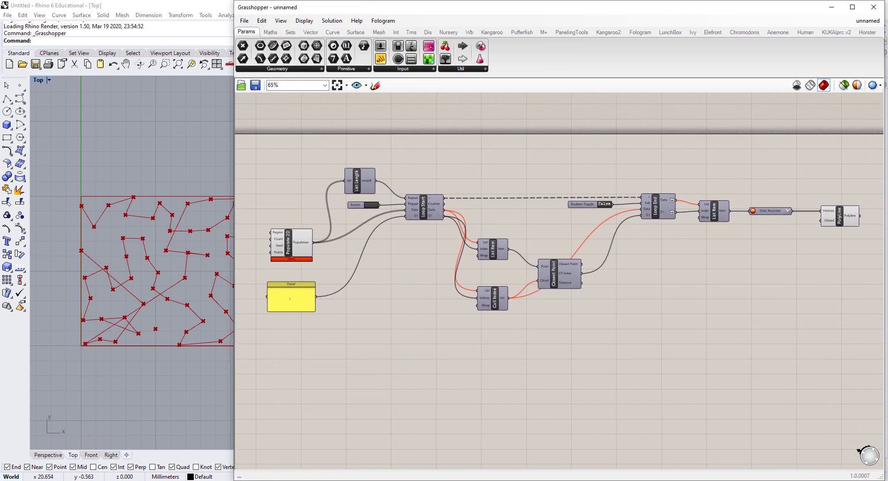